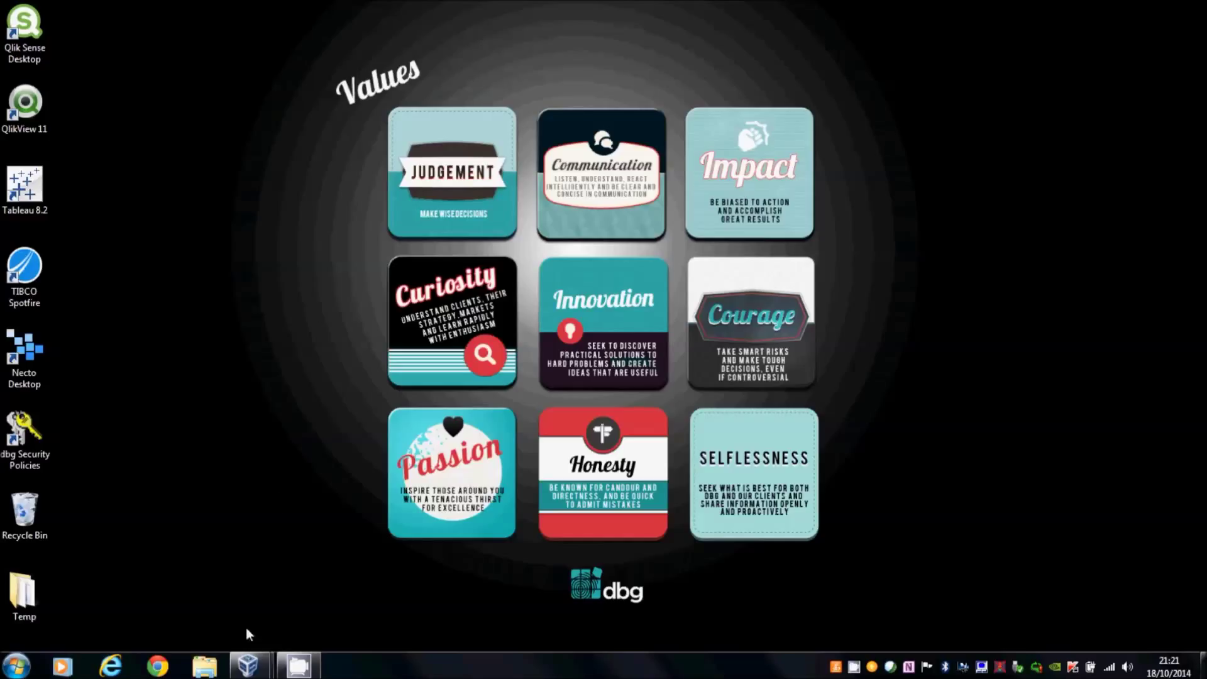
Step: From the Qlik Sense hub, open the Slippy Maps app's Open Streetmap sheet
mouse_move(249, 670)
click(292, 593)
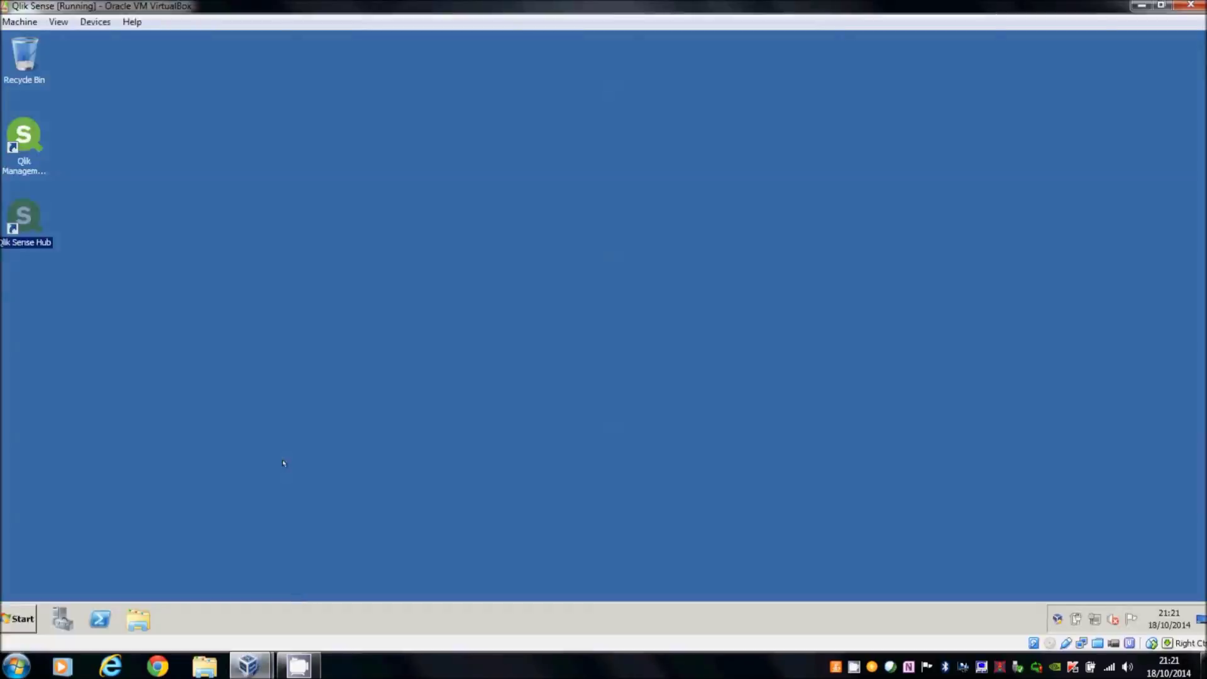
double_click(35, 221)
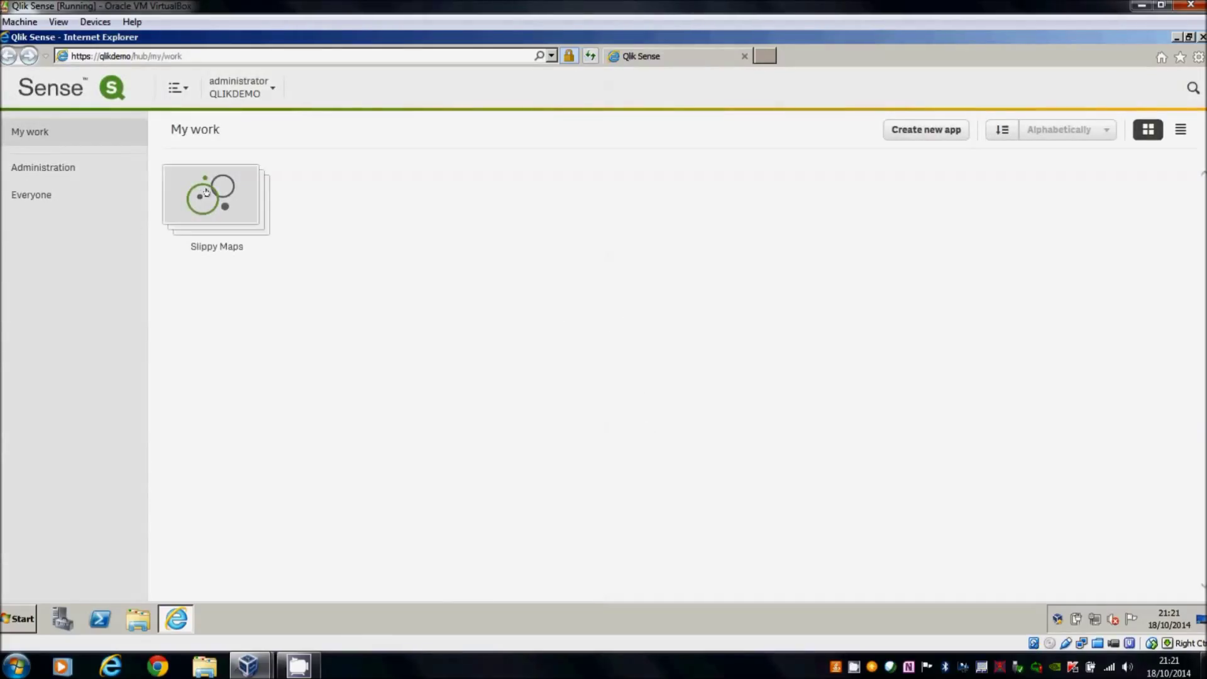
click(206, 191)
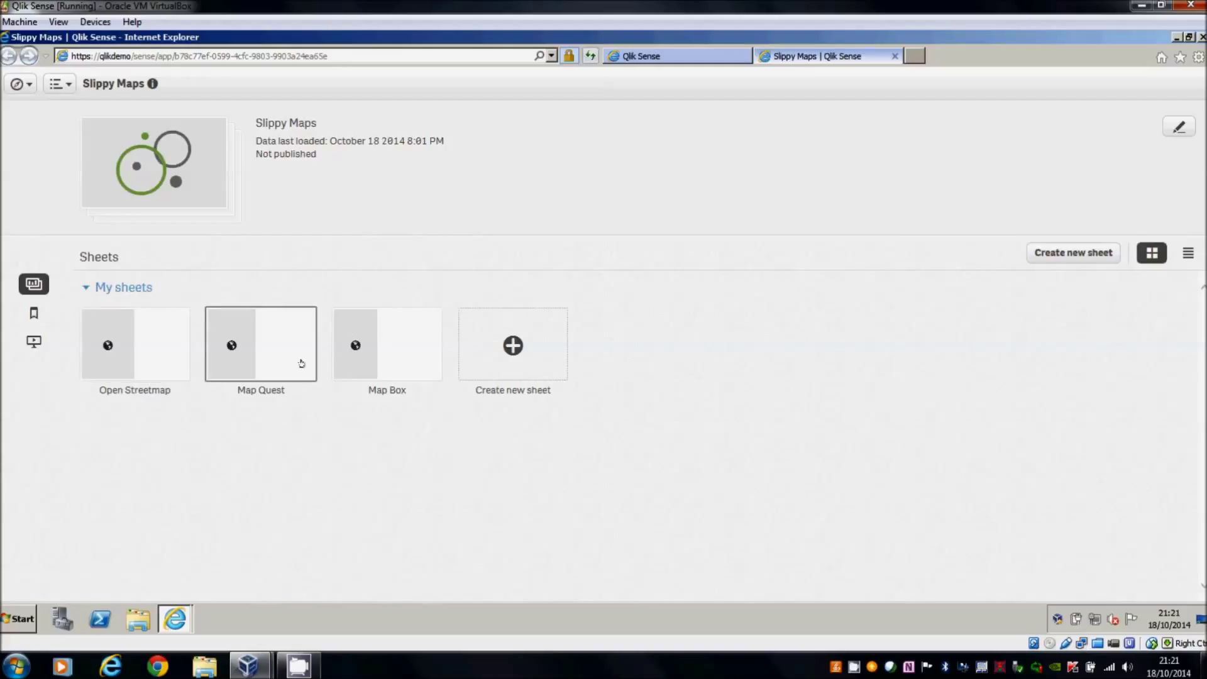
click(168, 353)
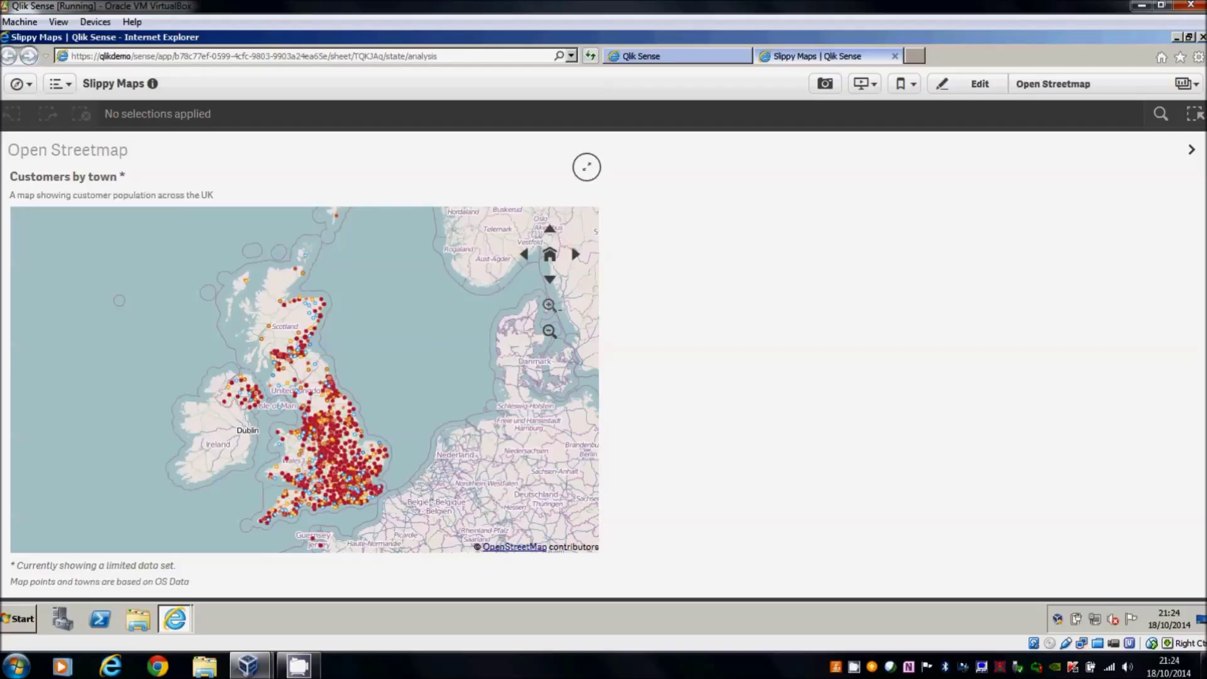
Step: Zoom in and out and pan the Customers by town map around the UK
click(548, 306)
click(544, 305)
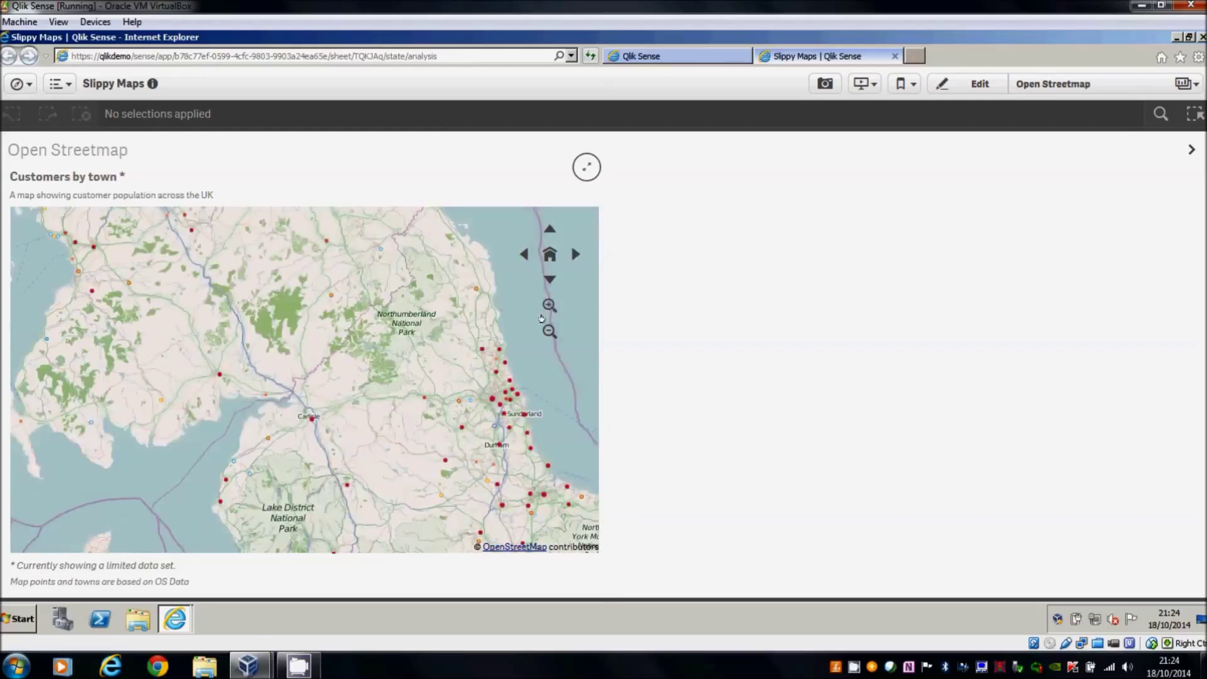
click(550, 331)
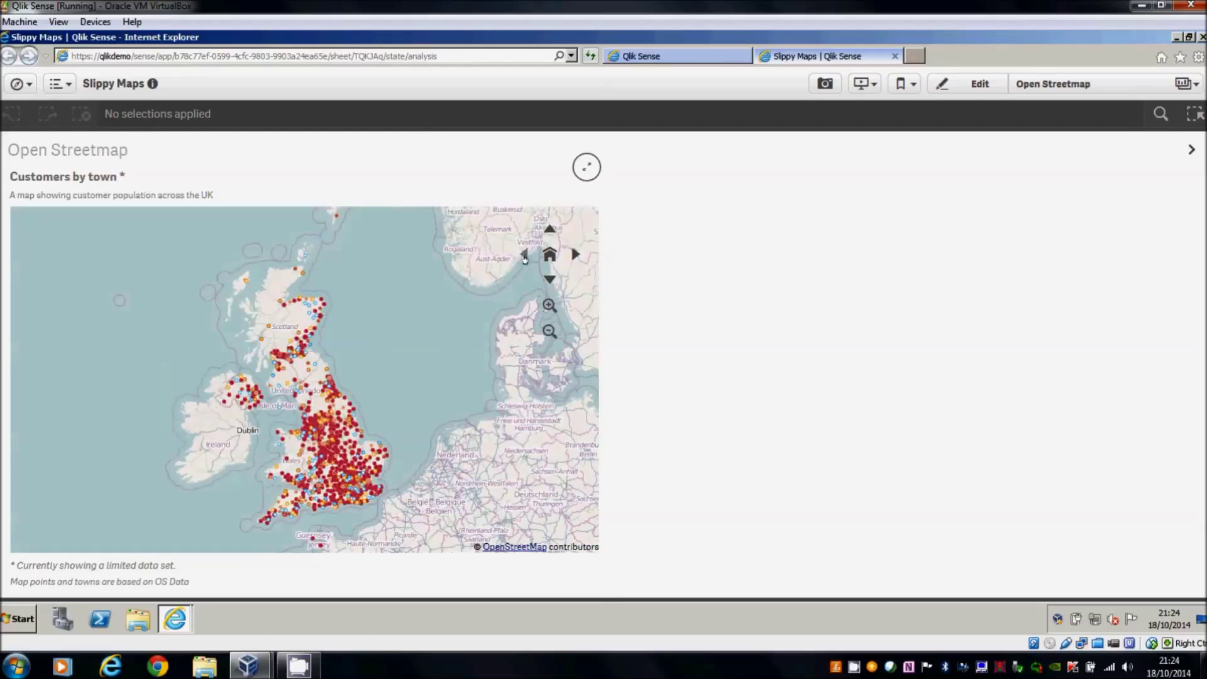
click(524, 254)
click(573, 254)
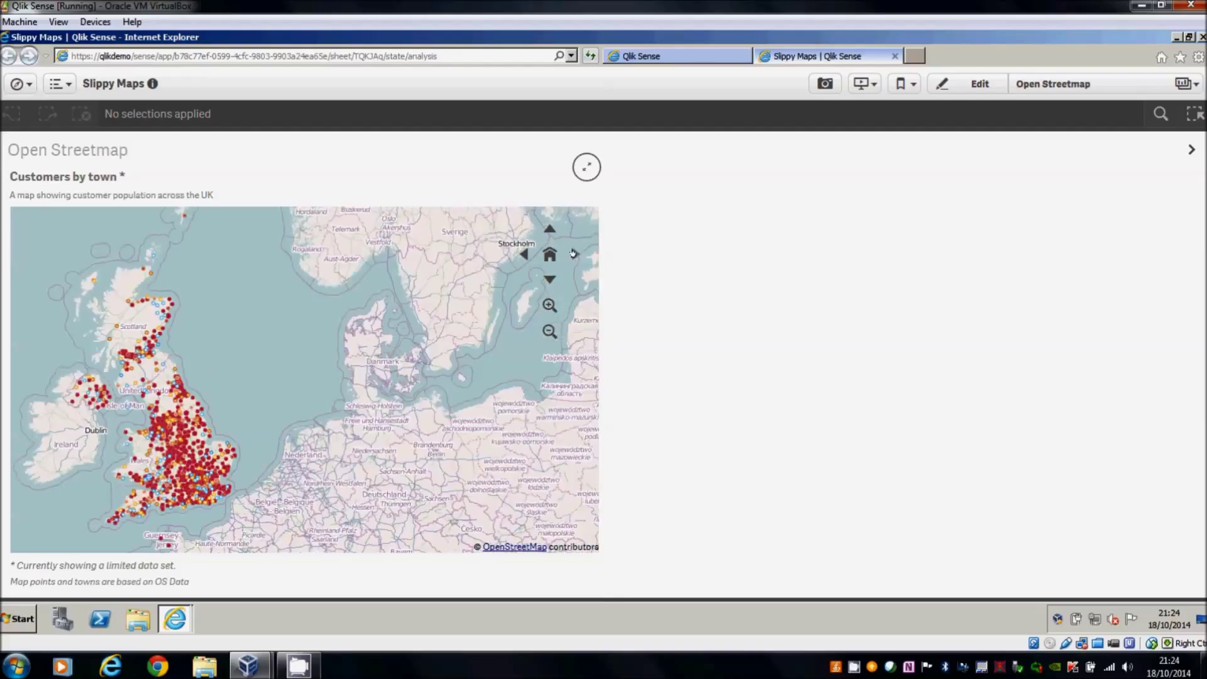
drag(446, 340, 528, 416)
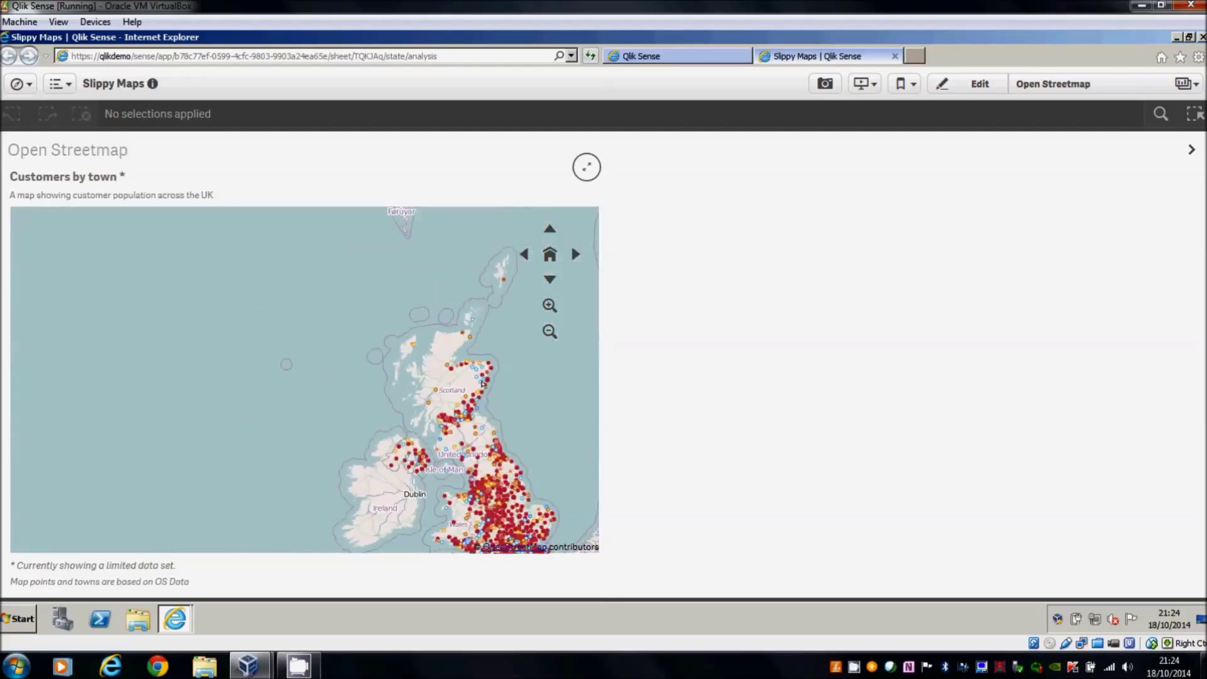
click(575, 254)
click(549, 279)
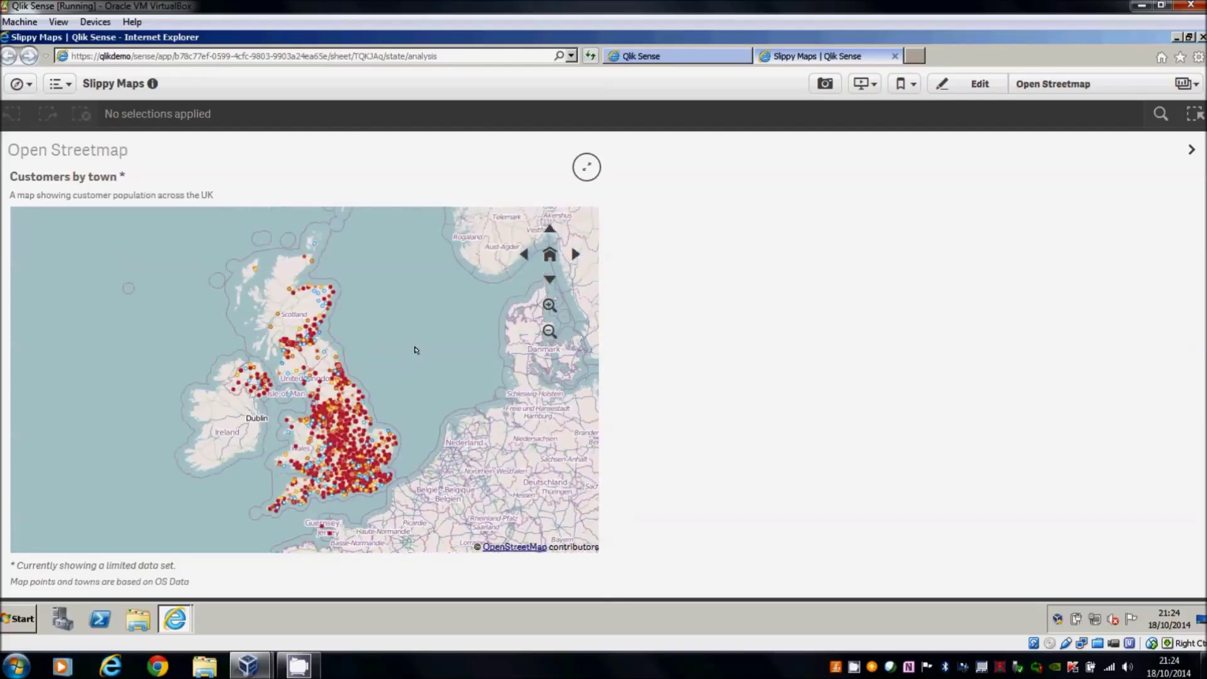
click(499, 189)
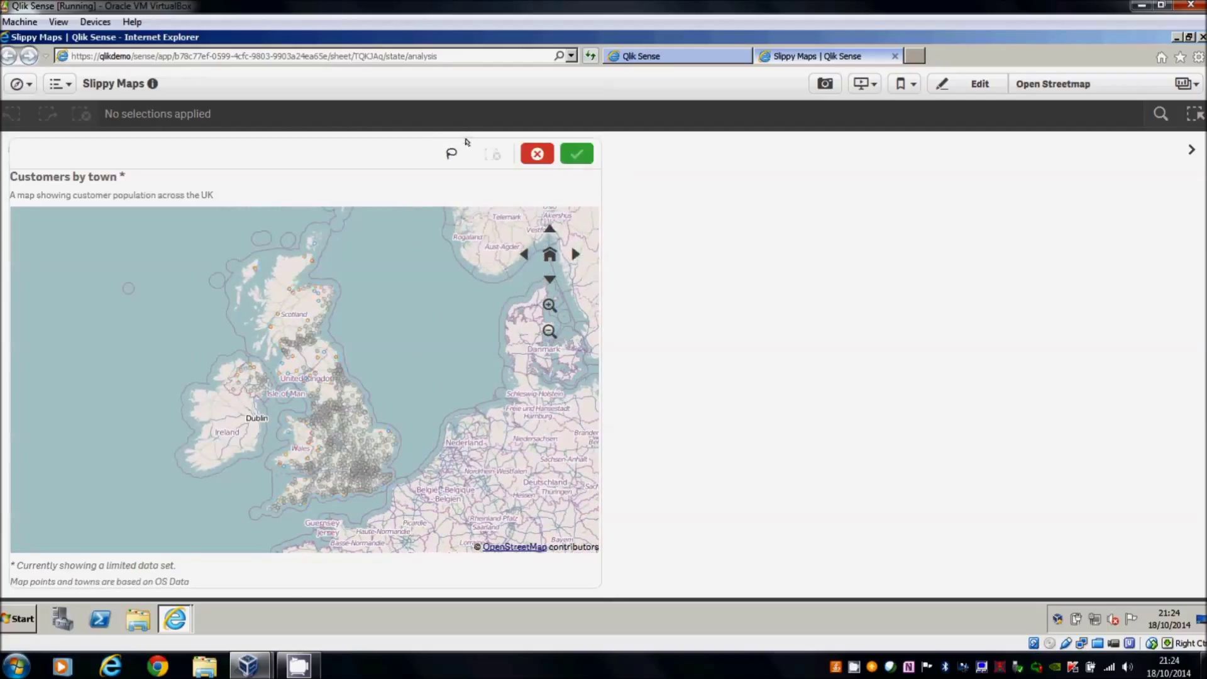
Step: Lasso-select and confirm the 31 Northern Ireland town points on the map
click(444, 152)
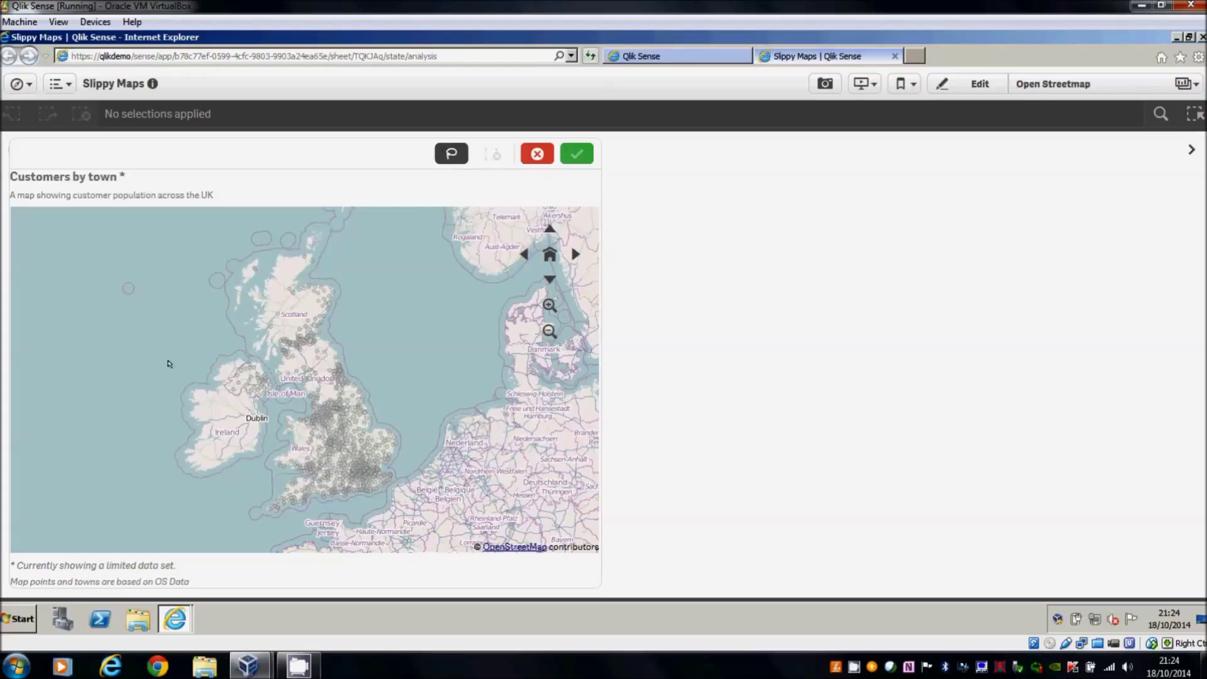
mouse_move(222, 339)
mouse_down()
mouse_move(268, 357)
mouse_move(274, 396)
mouse_move(213, 413)
mouse_move(200, 393)
mouse_move(220, 340)
mouse_up()
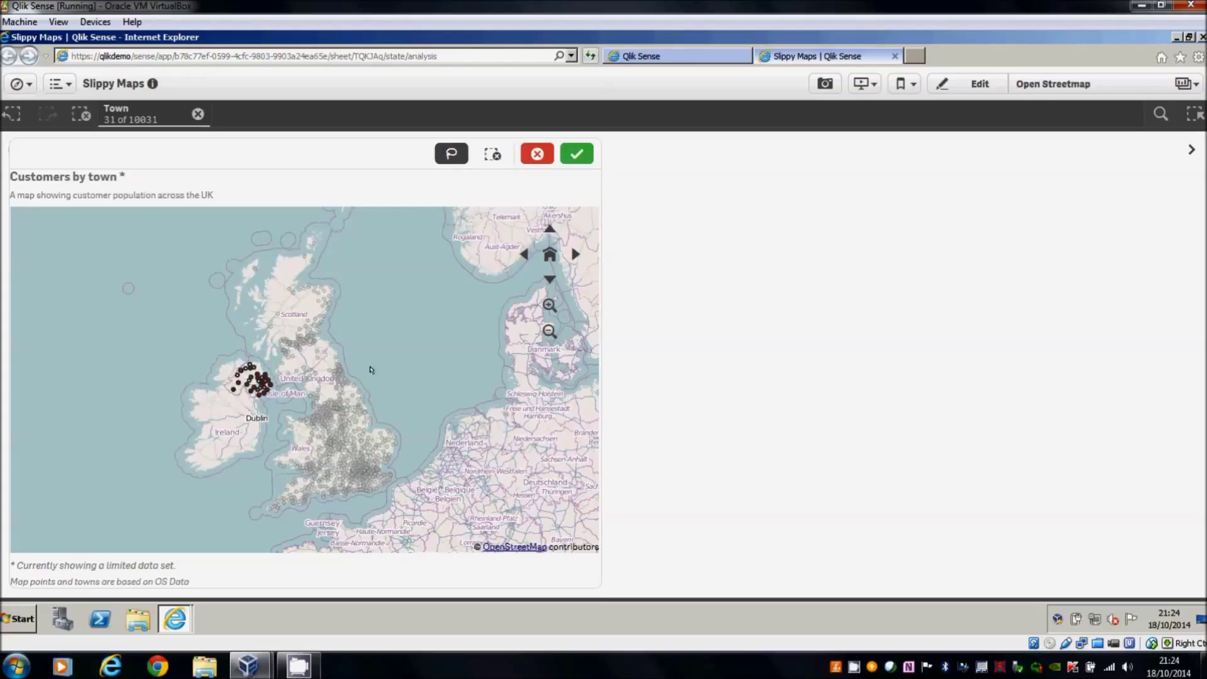
click(578, 153)
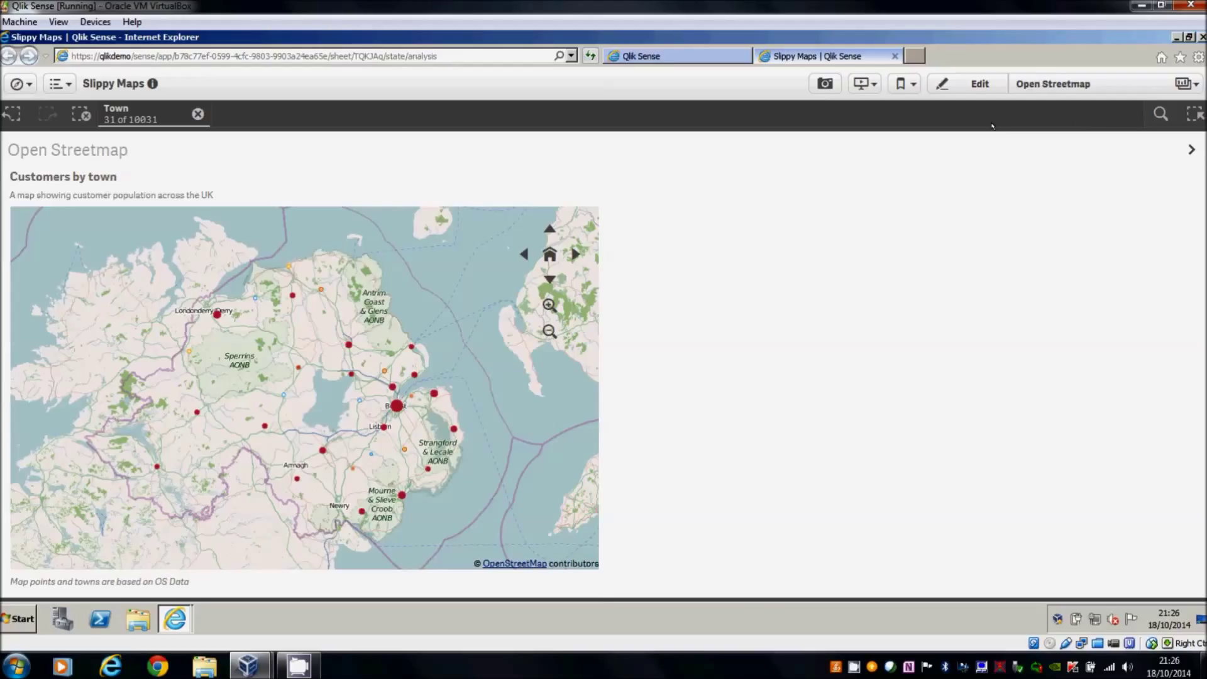
click(976, 87)
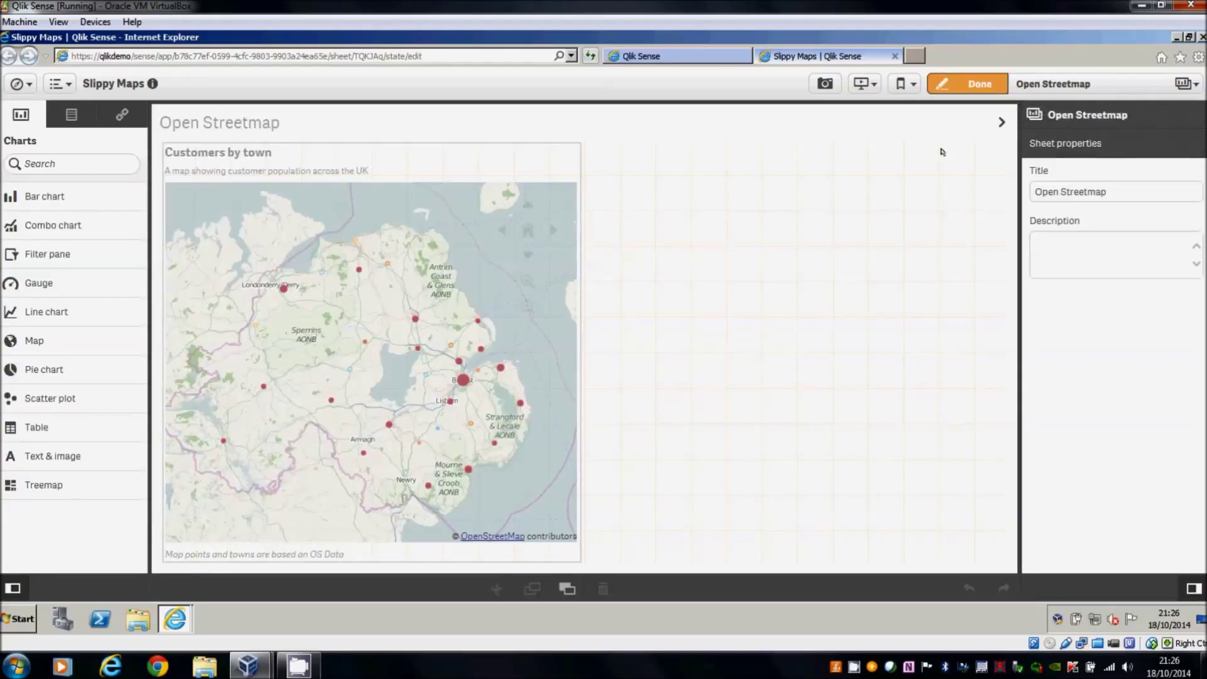
Step: Create a new sheet titled 'Demo' in the sheet navigator and open it
click(1069, 86)
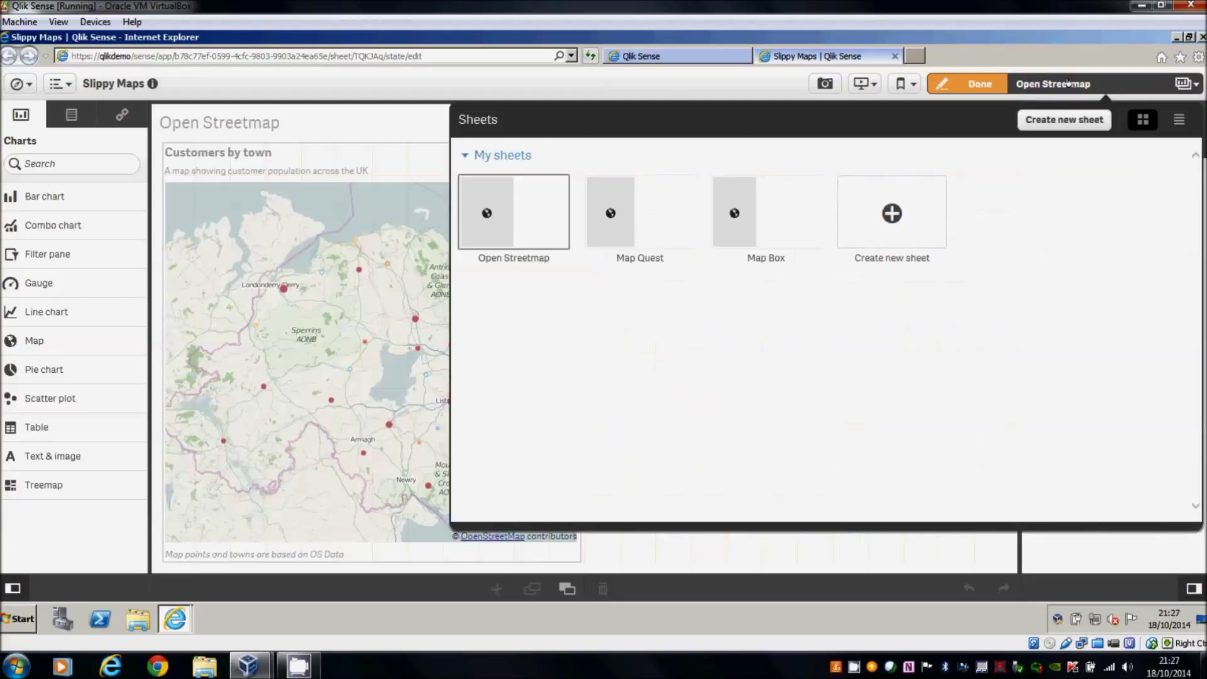
click(890, 218)
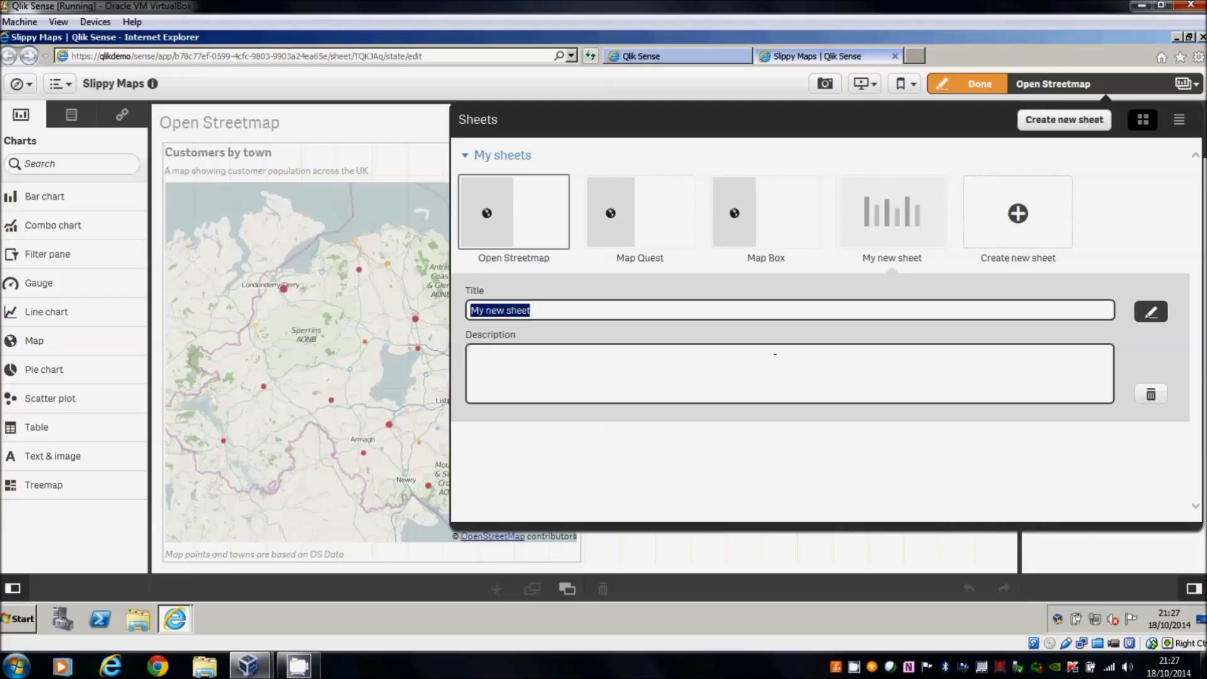
text(Dem)
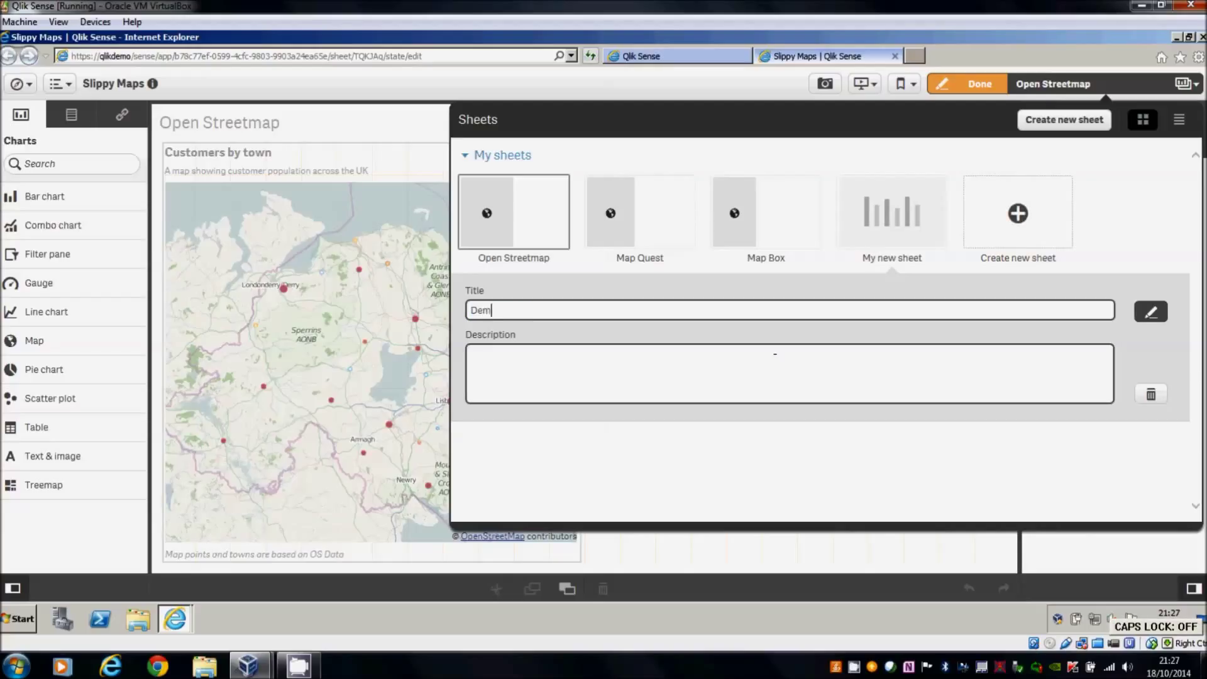
text(o)
key(Return)
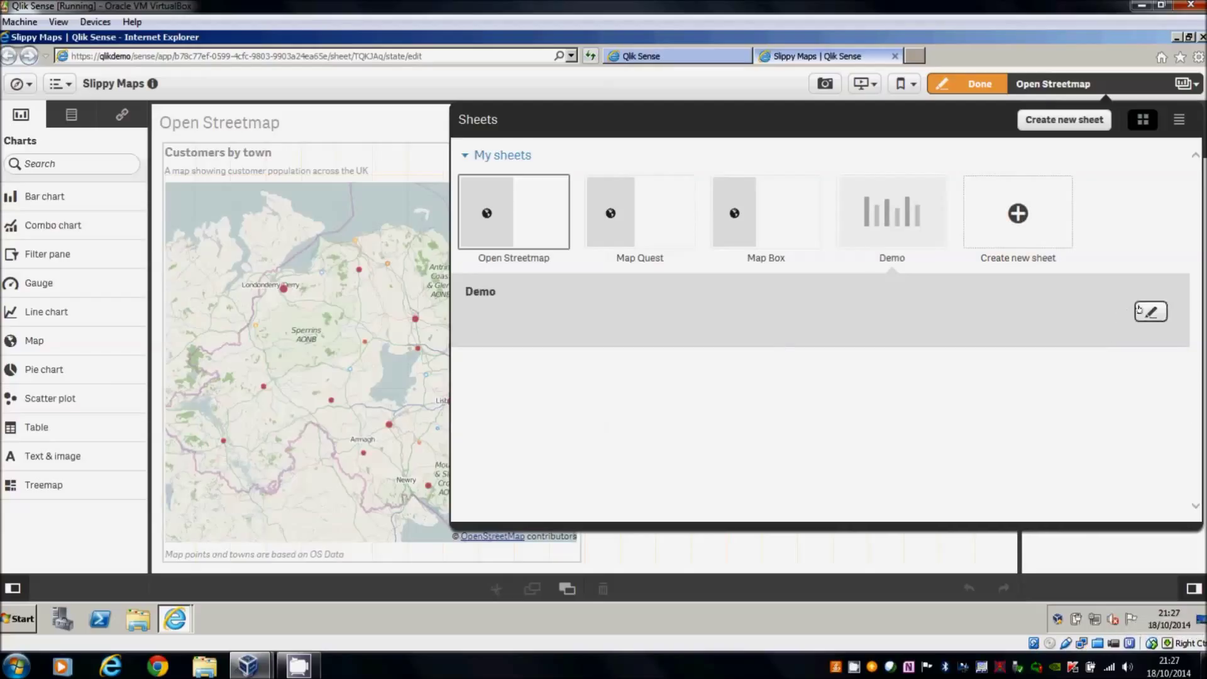
click(1139, 309)
click(1060, 481)
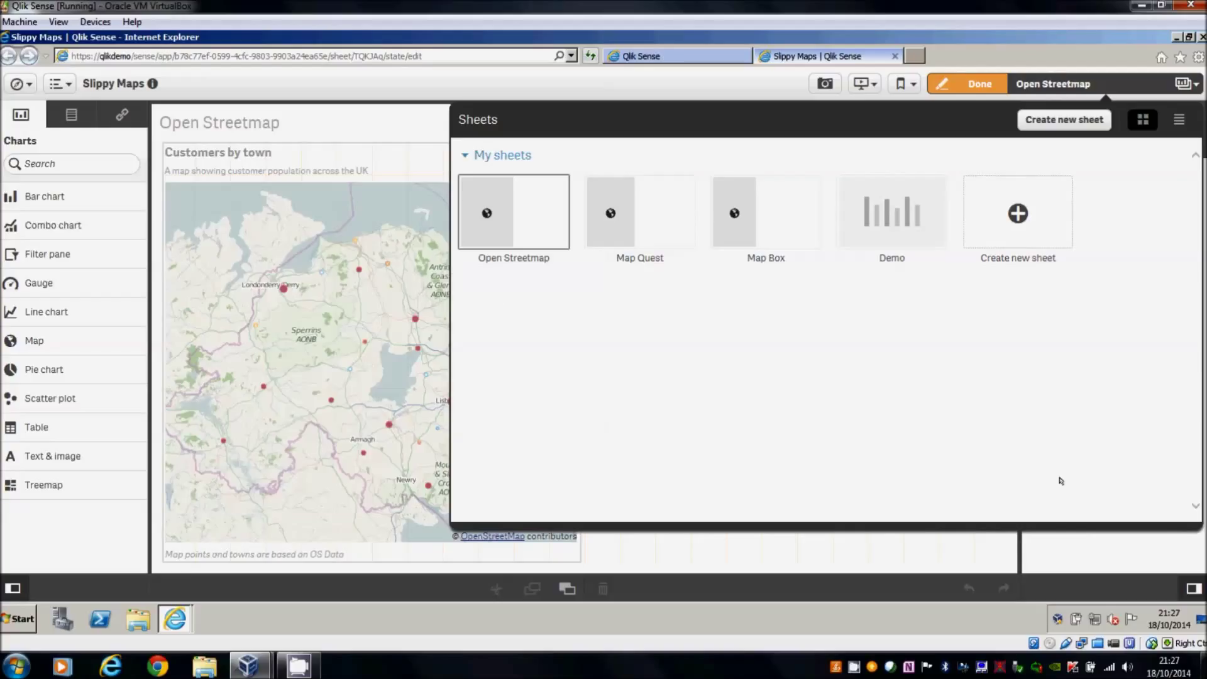
click(905, 189)
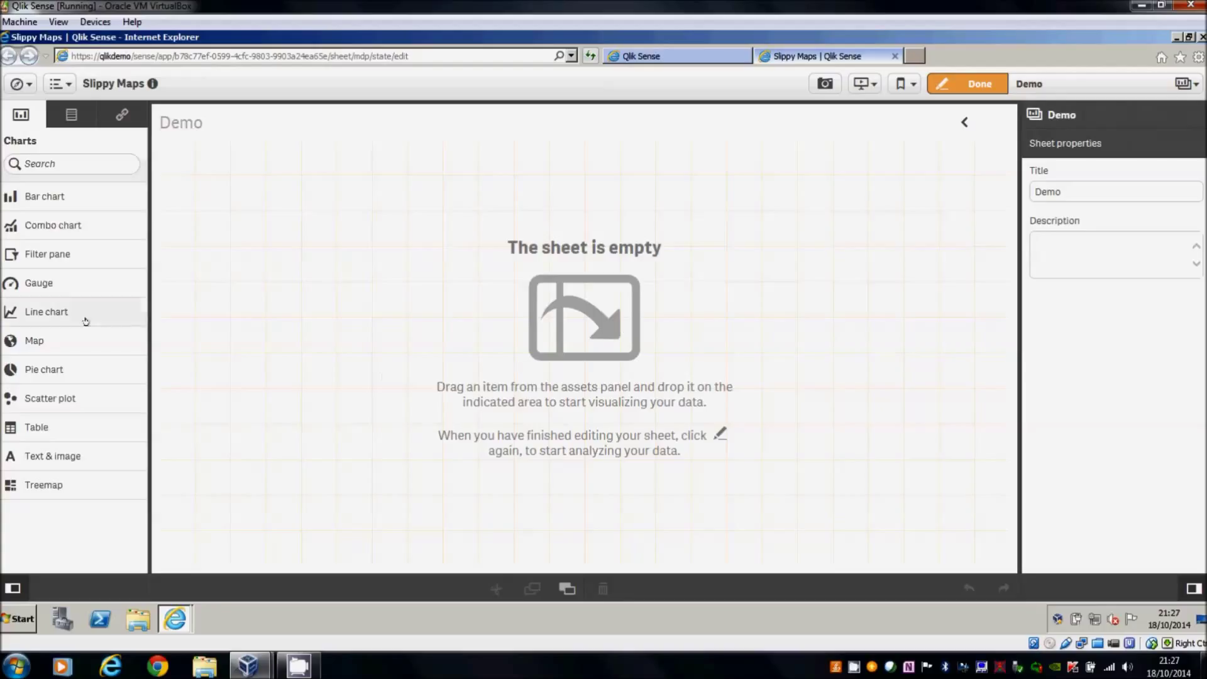
Step: Place a map chart on the Demo sheet and add the Town field as its dimension
drag(81, 340, 333, 294)
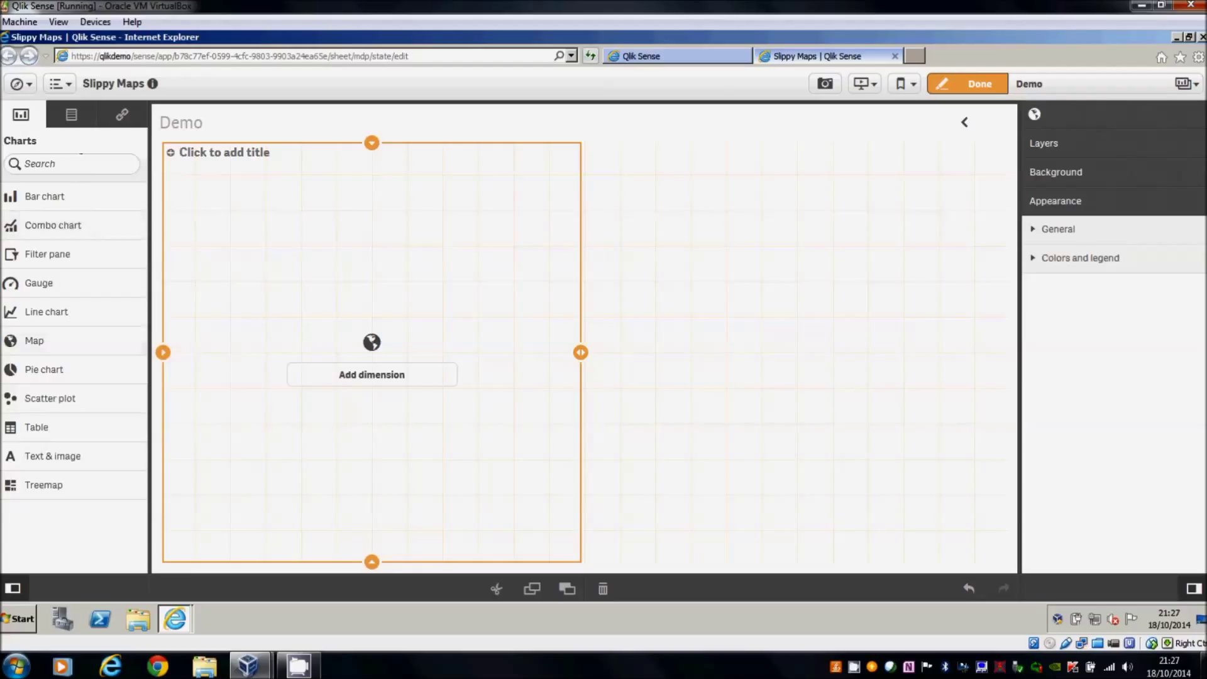
click(70, 115)
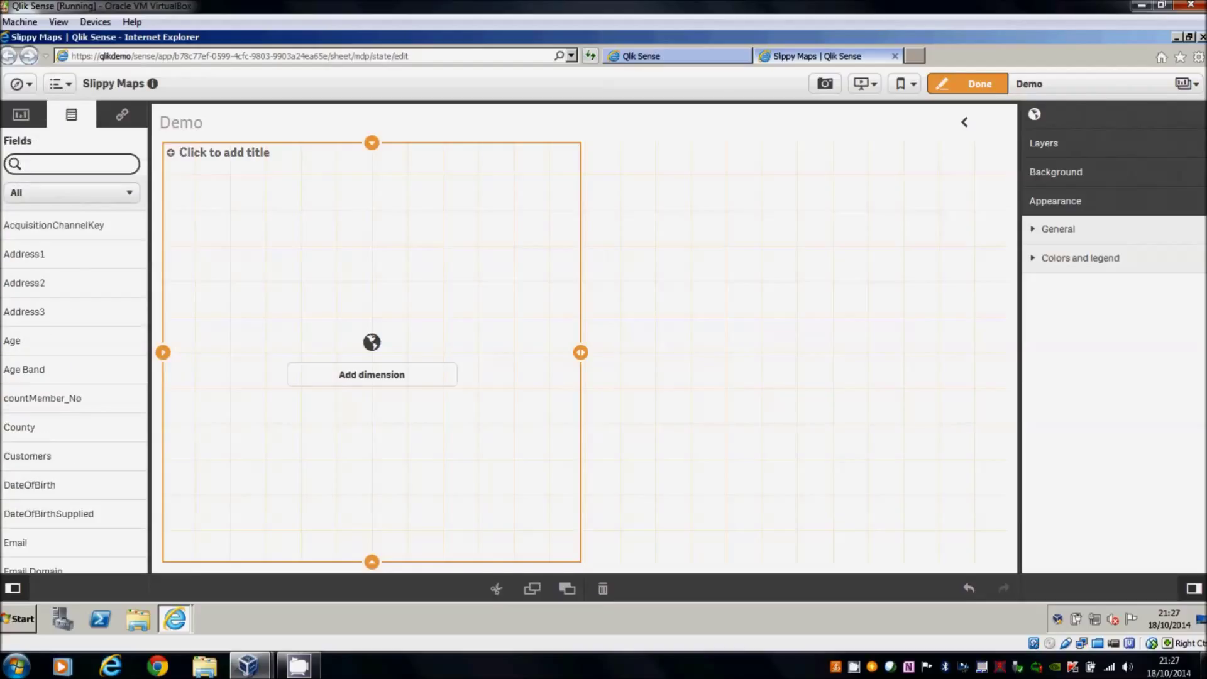
text(t)
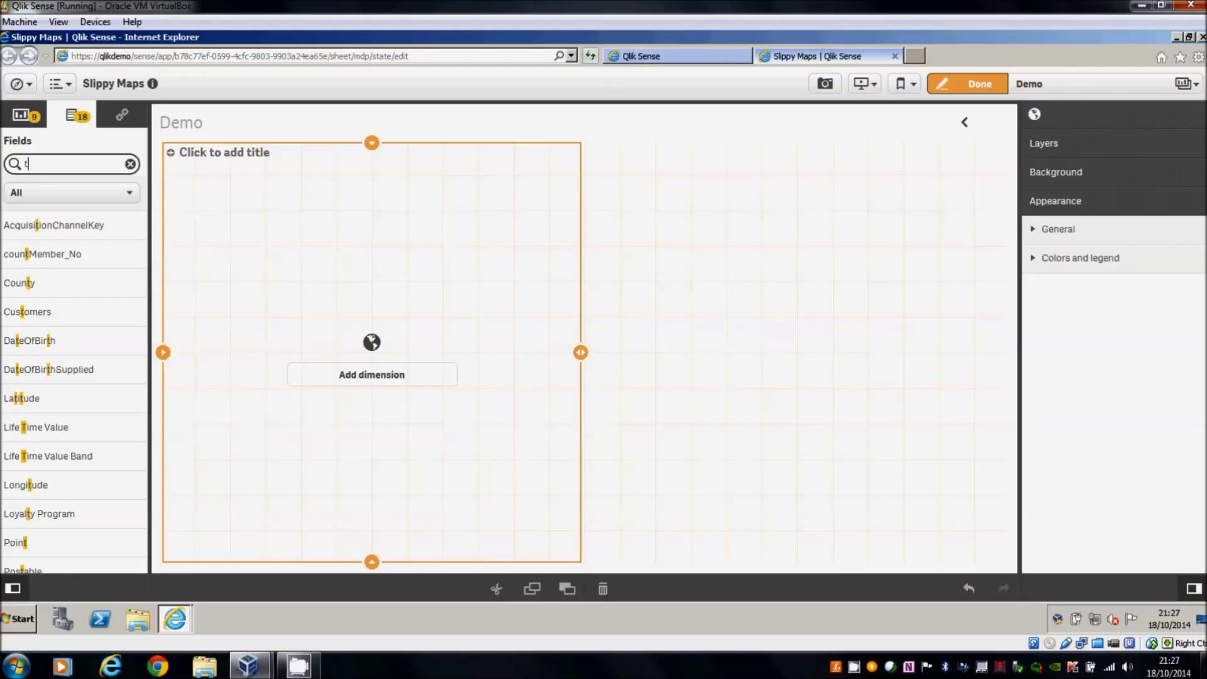
text(o)
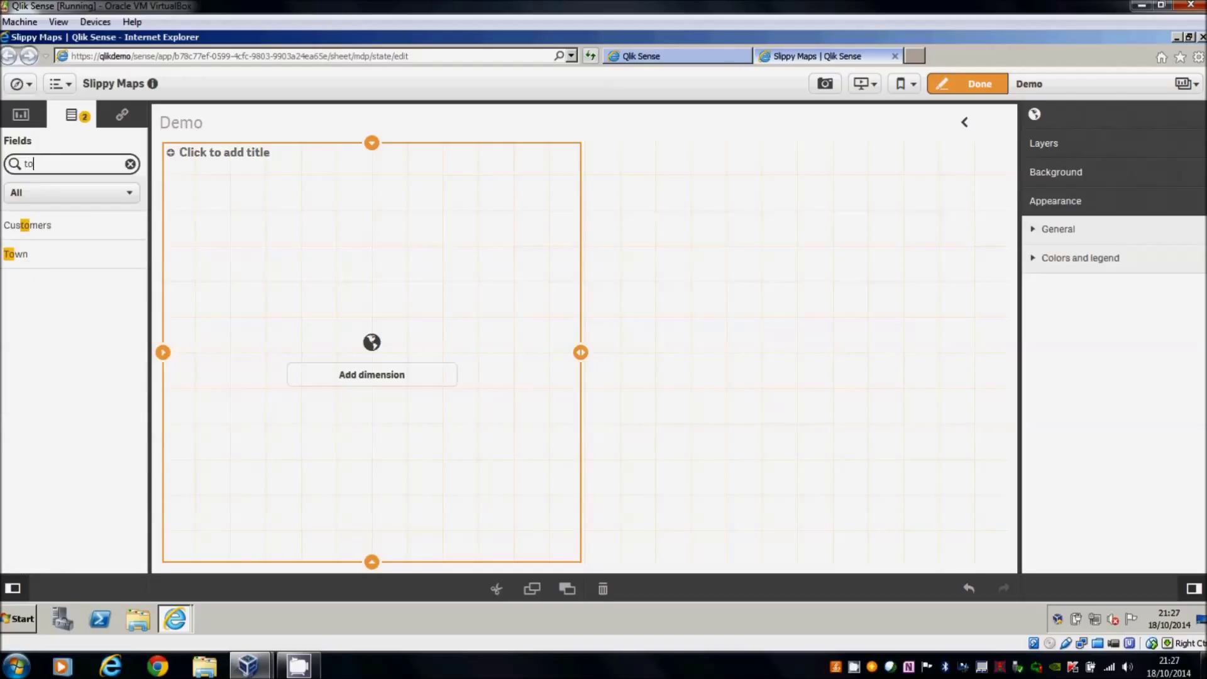
text(w)
mouse_move(15, 225)
mouse_down()
mouse_move(240, 267)
mouse_move(392, 355)
mouse_move(364, 328)
mouse_move(372, 344)
mouse_up()
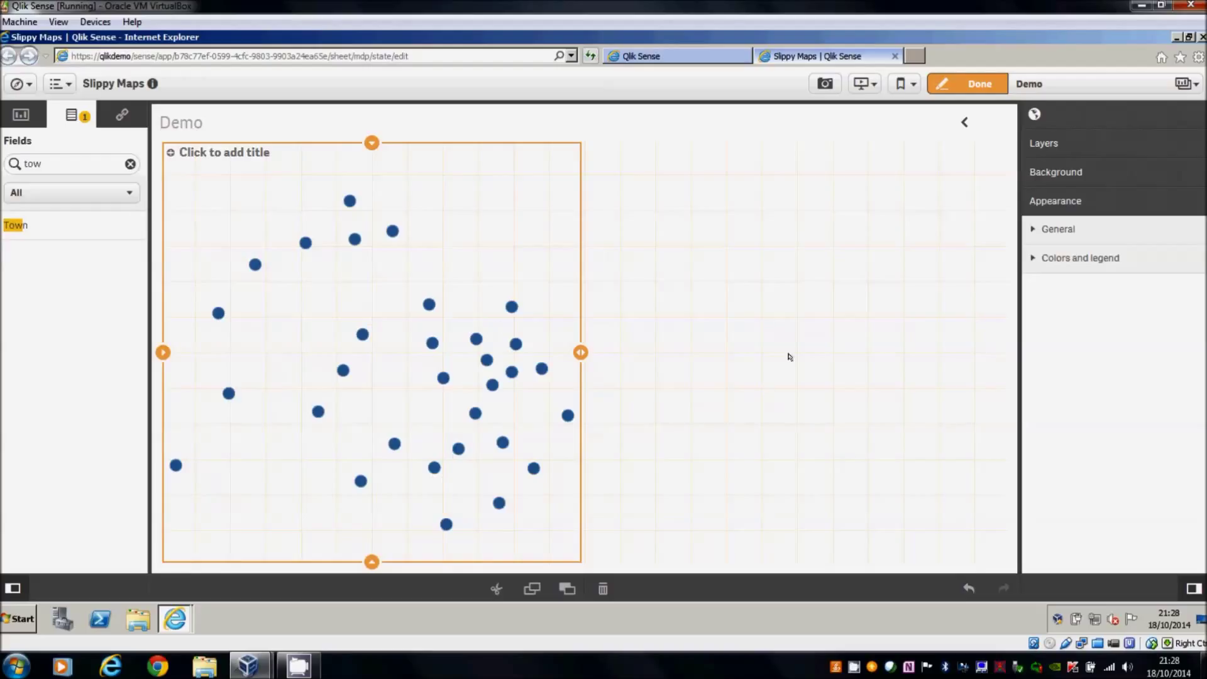
click(1045, 178)
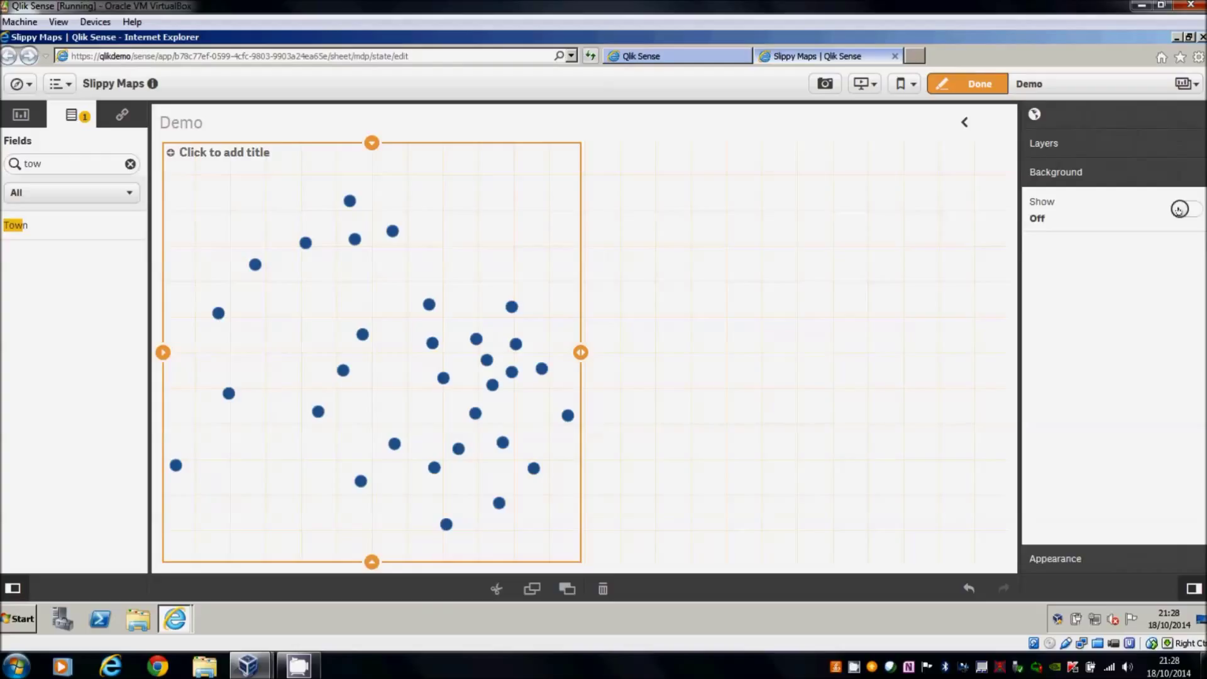
Step: Turn the map background on as Slippy map (XYZ) and open the URLs and attributions help
click(1178, 209)
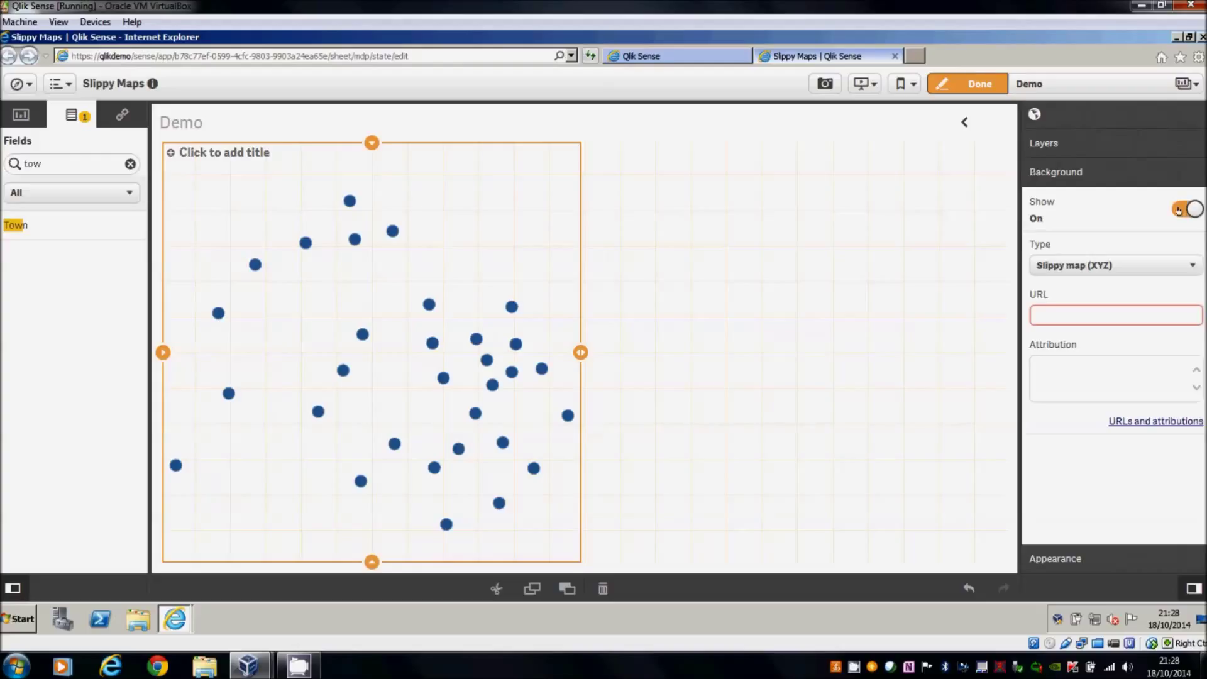
click(1084, 265)
click(1087, 270)
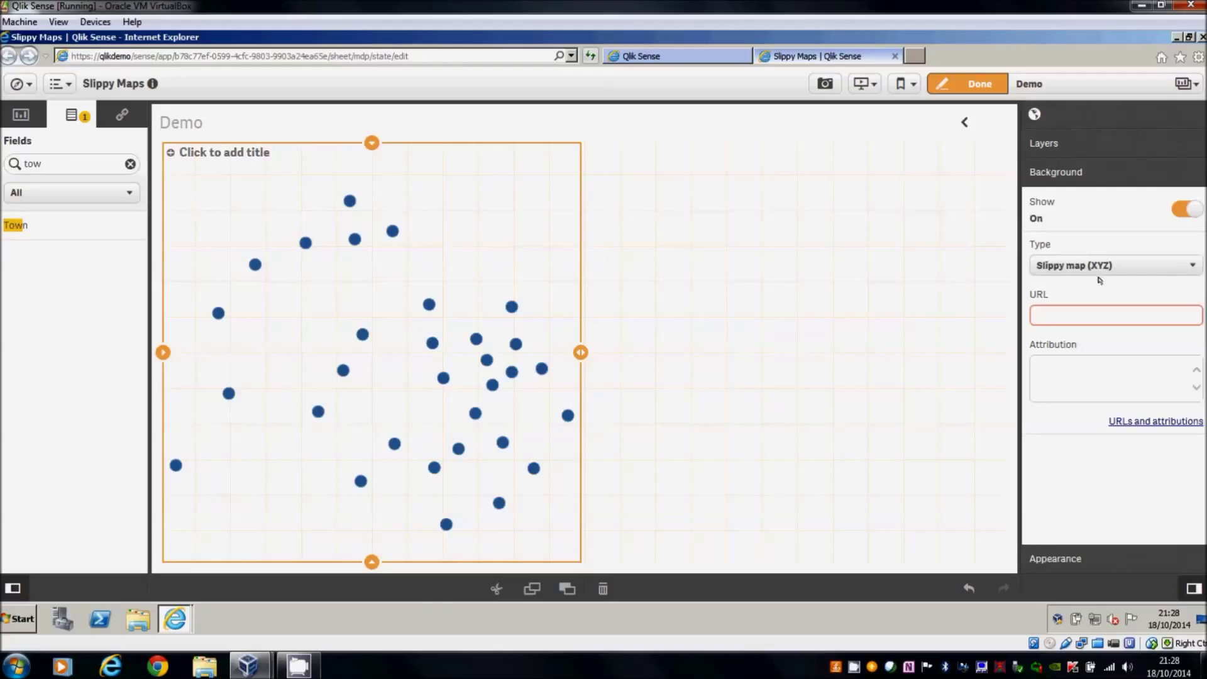
click(1124, 421)
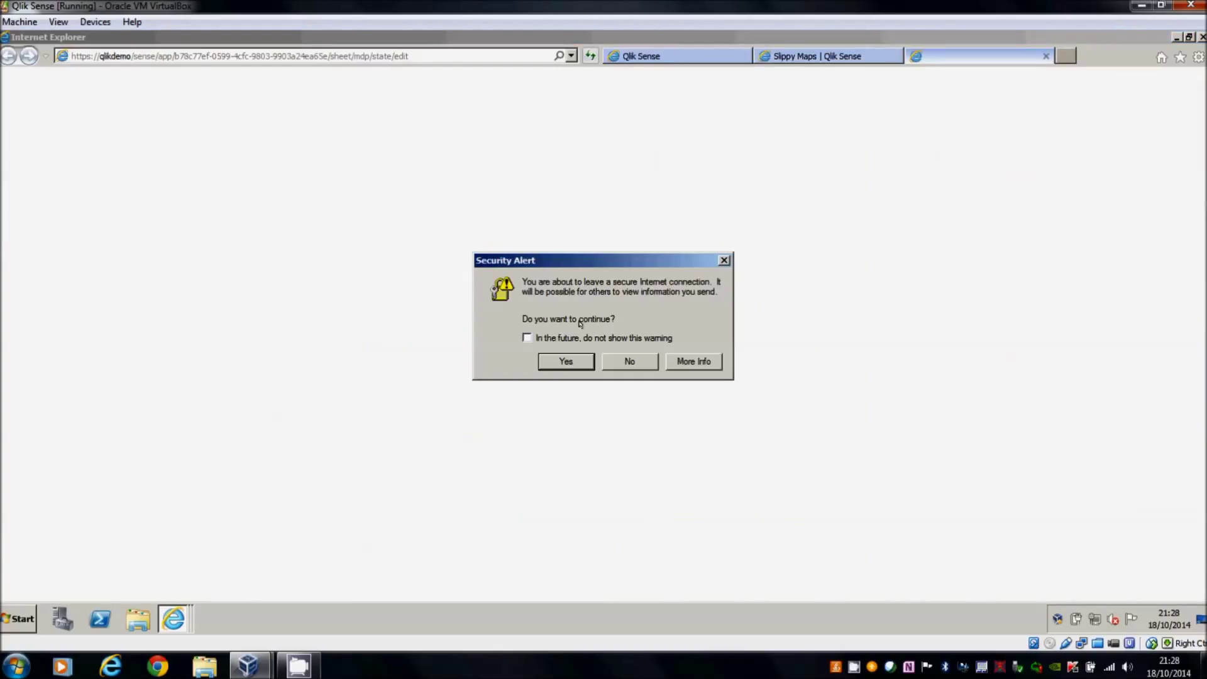
Step: Copy the OpenStreetMap tile URL from the help page into the map's background URL field
click(567, 361)
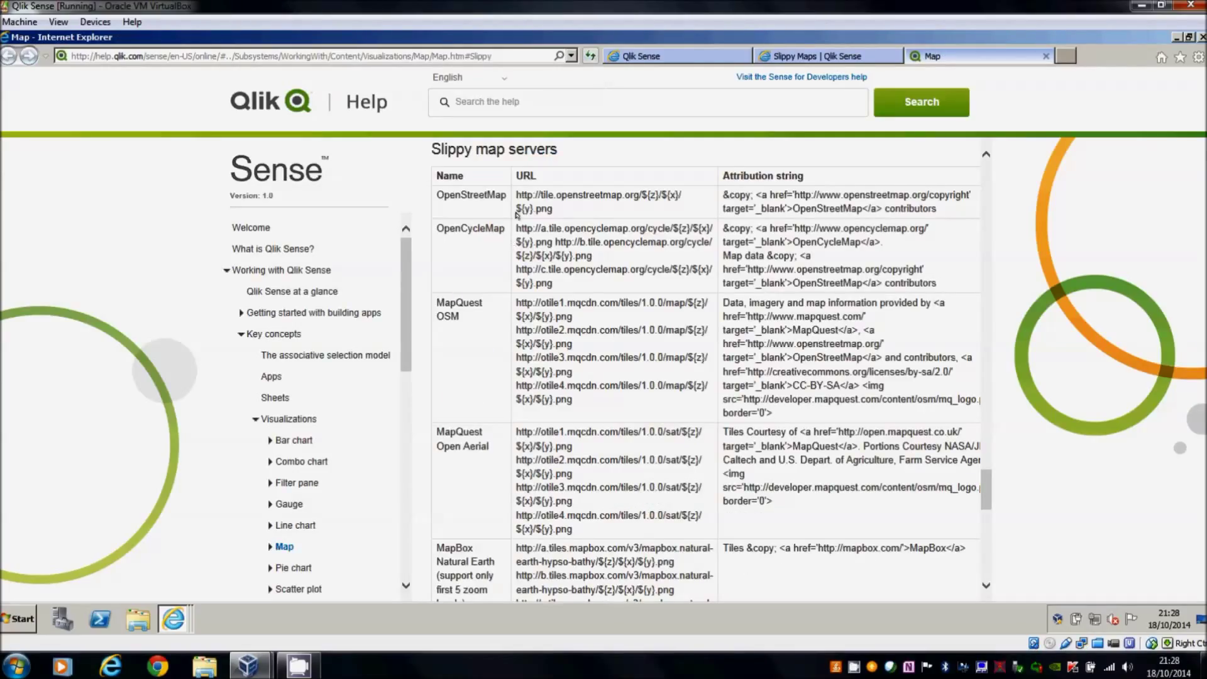
drag(553, 208, 511, 193)
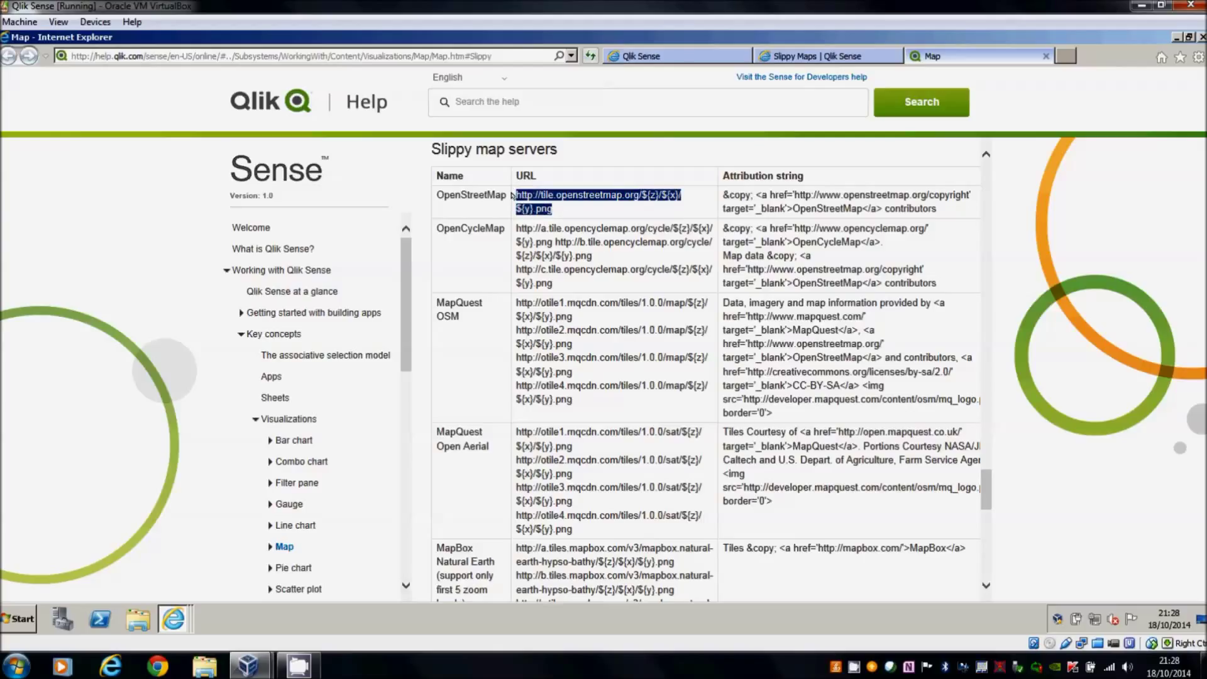
click(789, 54)
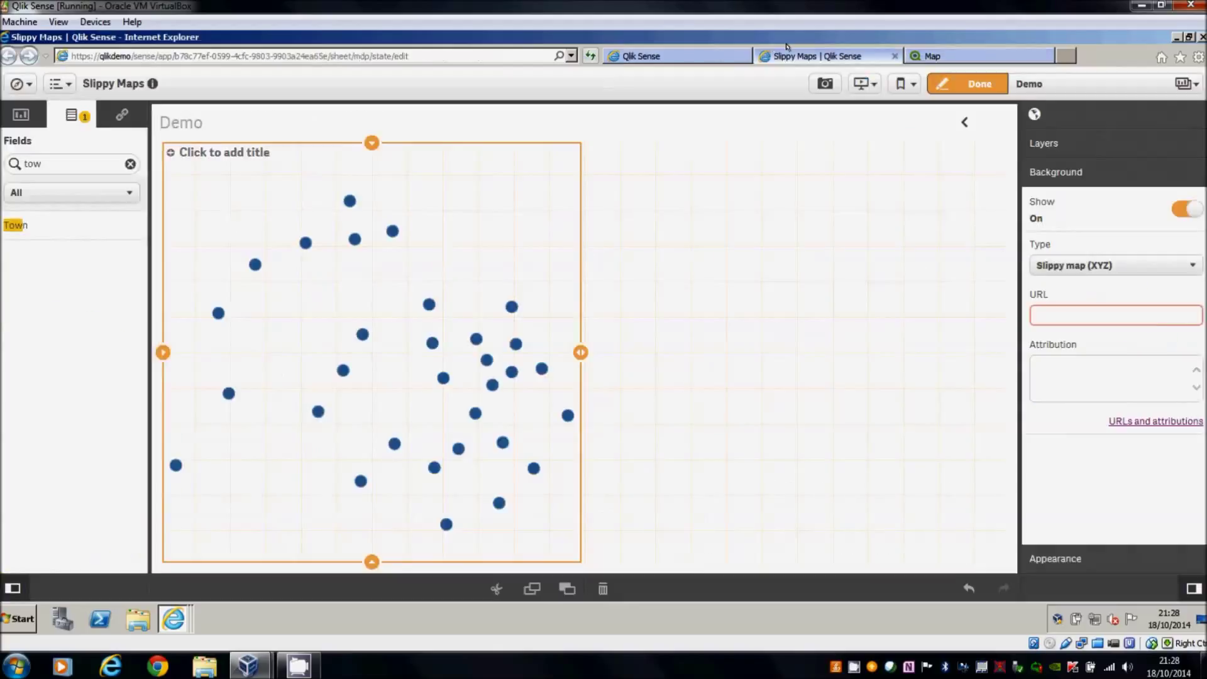
click(1046, 315)
text(http://a.tile.openstreetmap.org/${z}/${x}/${y}.png)
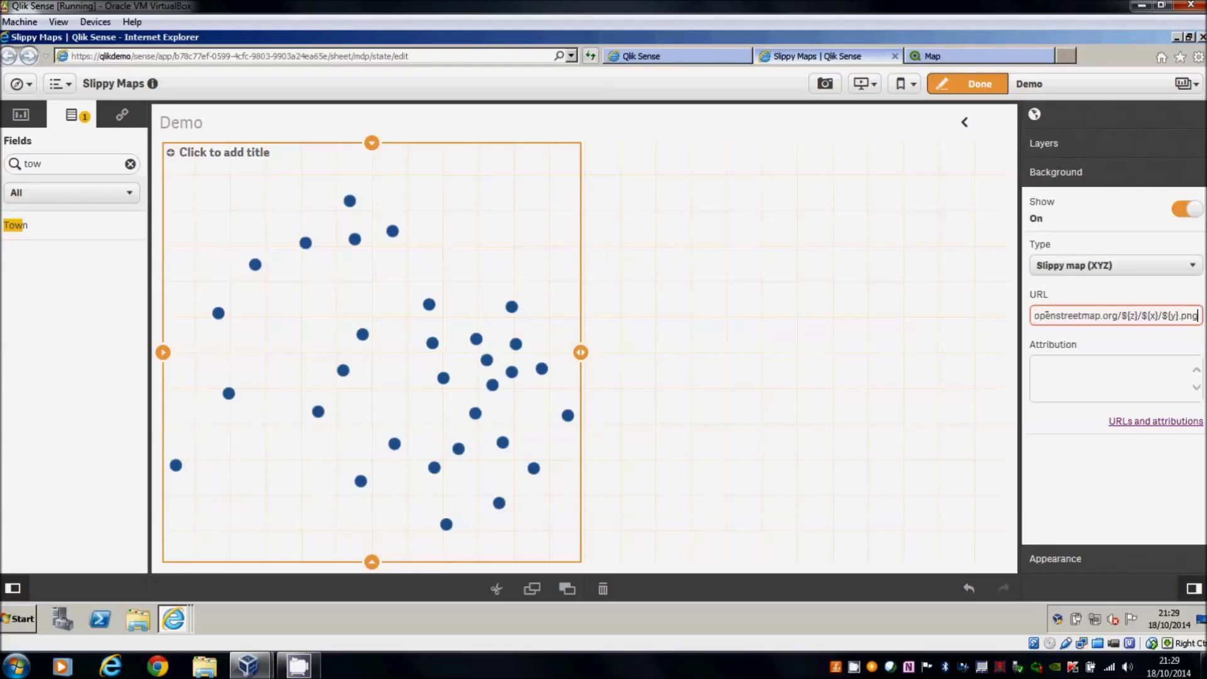
click(1082, 383)
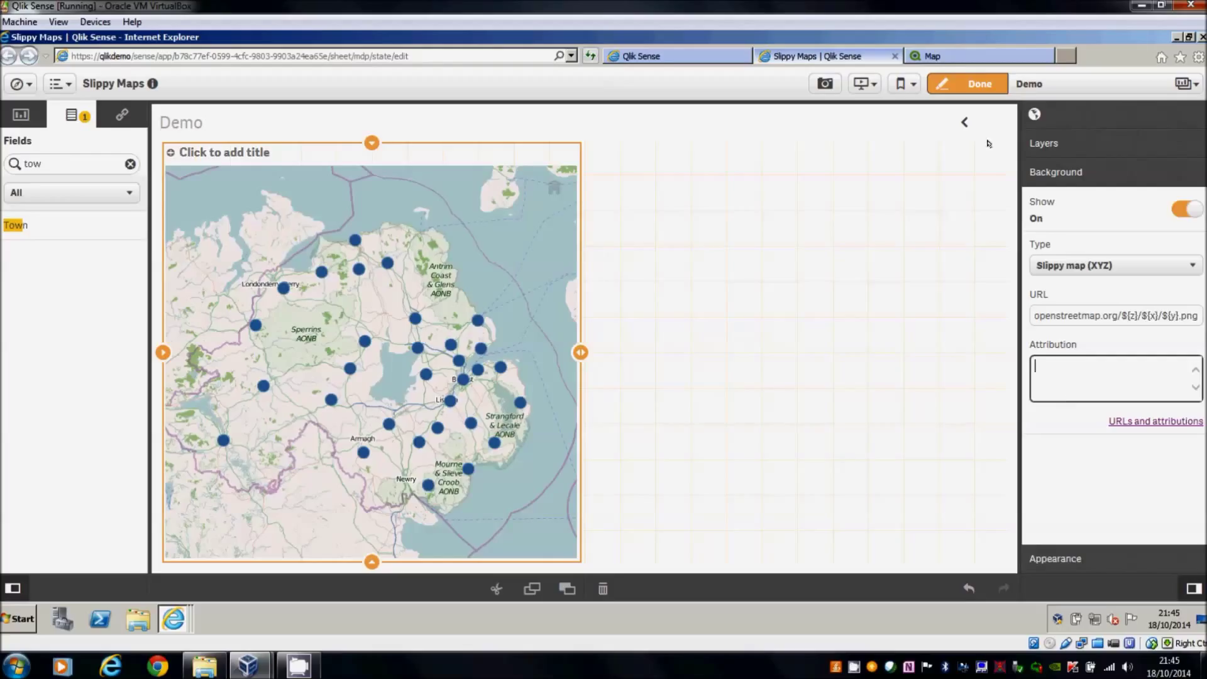
click(962, 48)
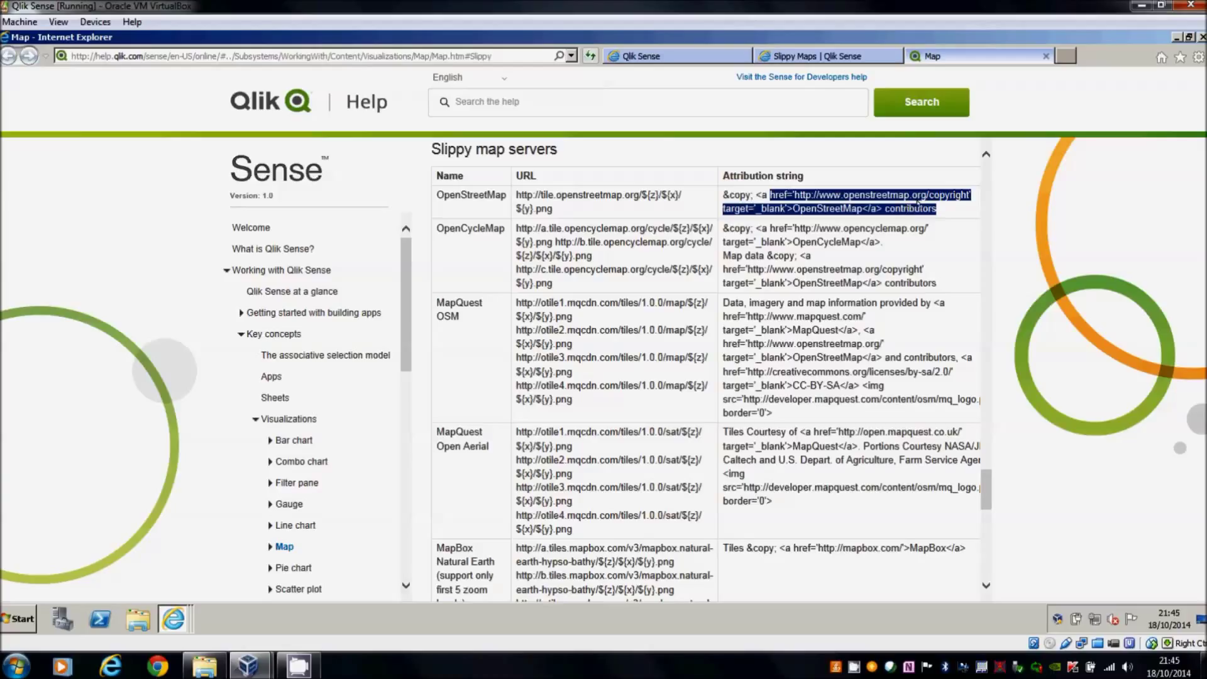
drag(938, 205, 714, 188)
right_click(786, 201)
click(816, 224)
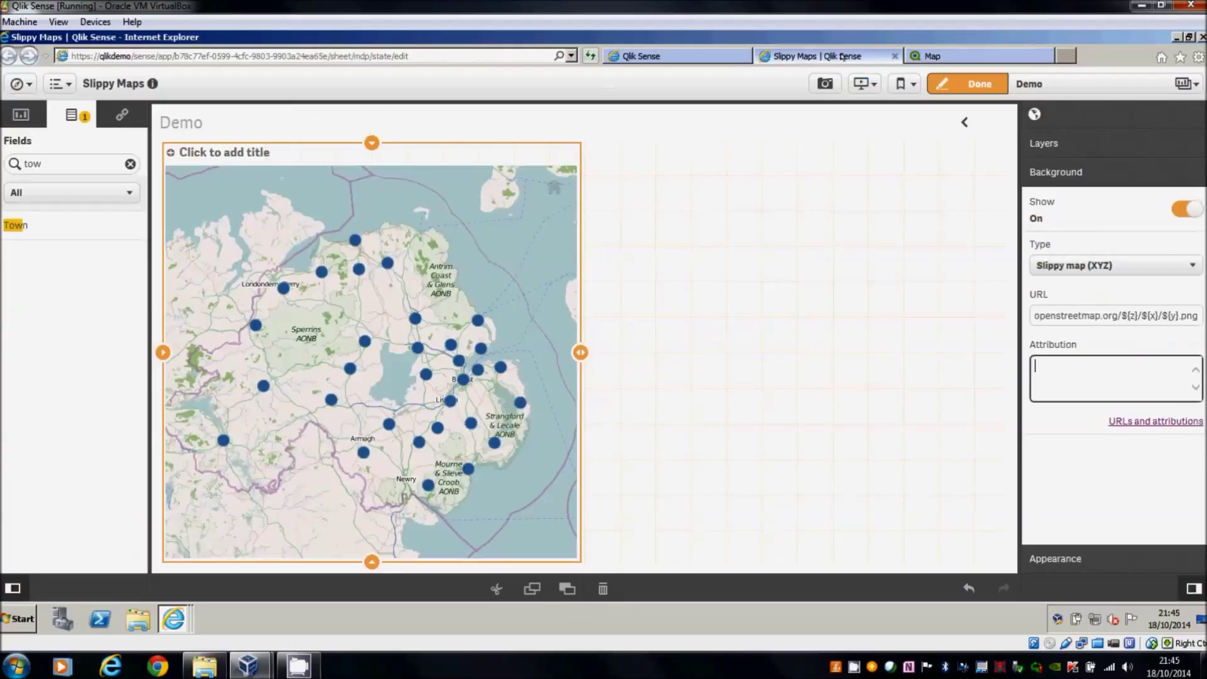
click(843, 57)
key(ctrl+v)
click(1105, 511)
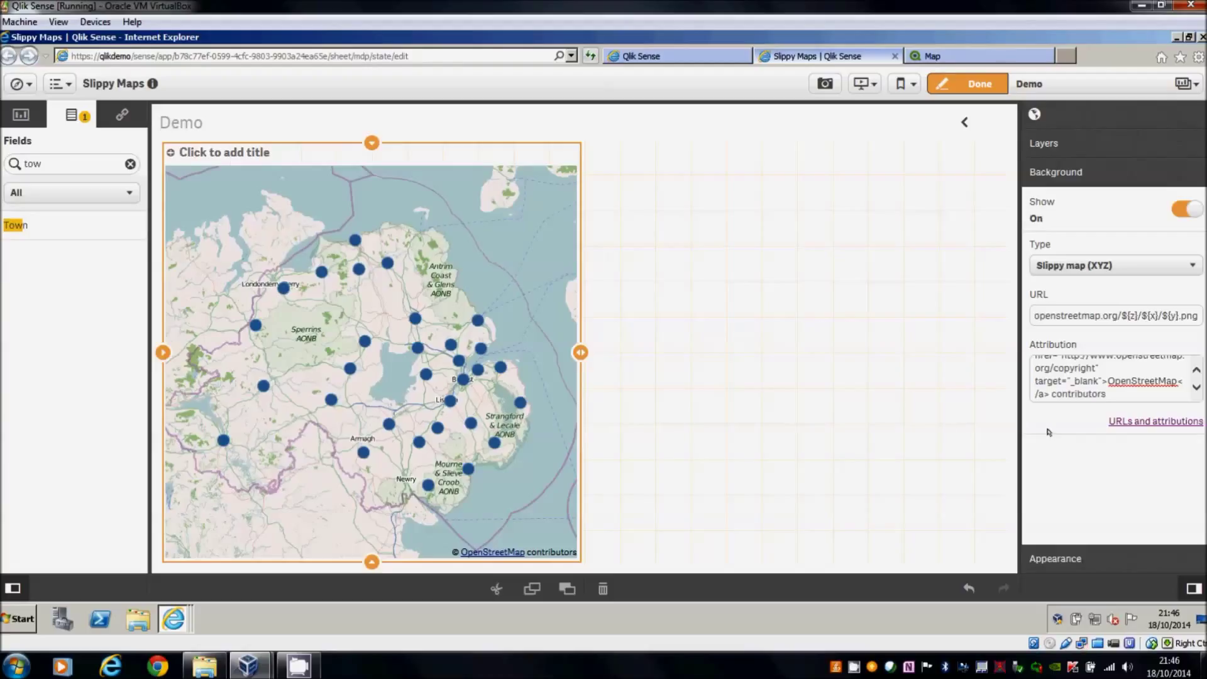
click(1107, 380)
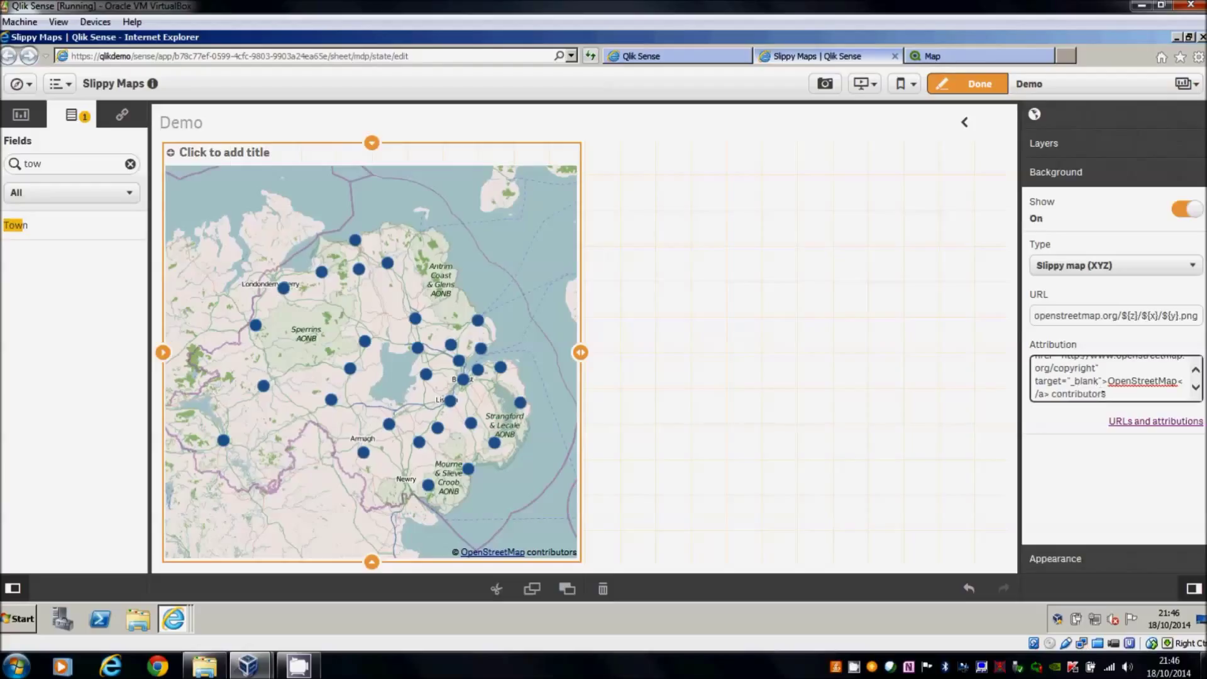
key(ctrl+a)
key(BackSpace)
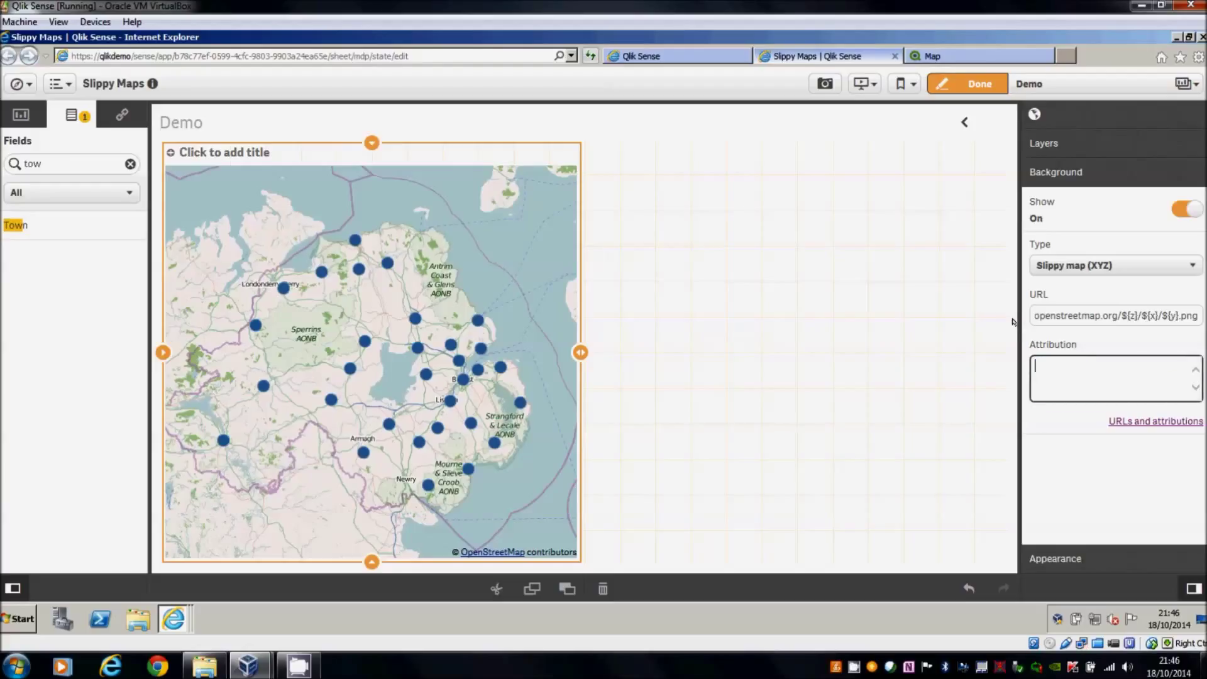
click(1056, 472)
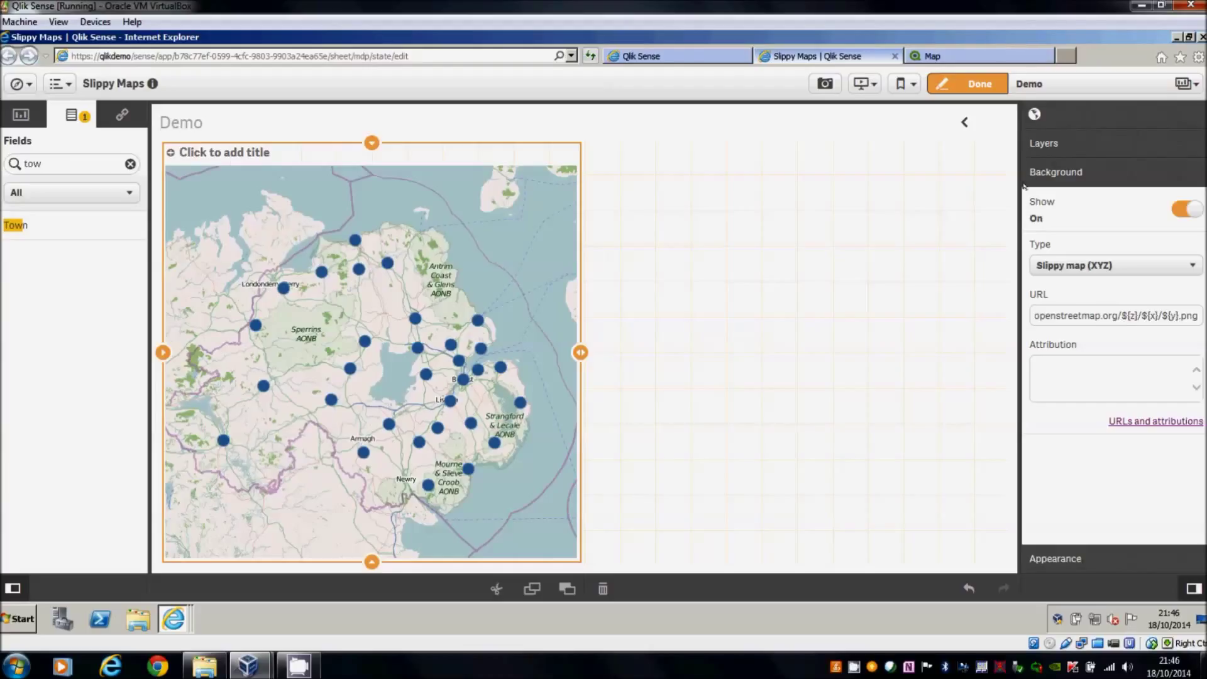
click(1111, 361)
click(1053, 375)
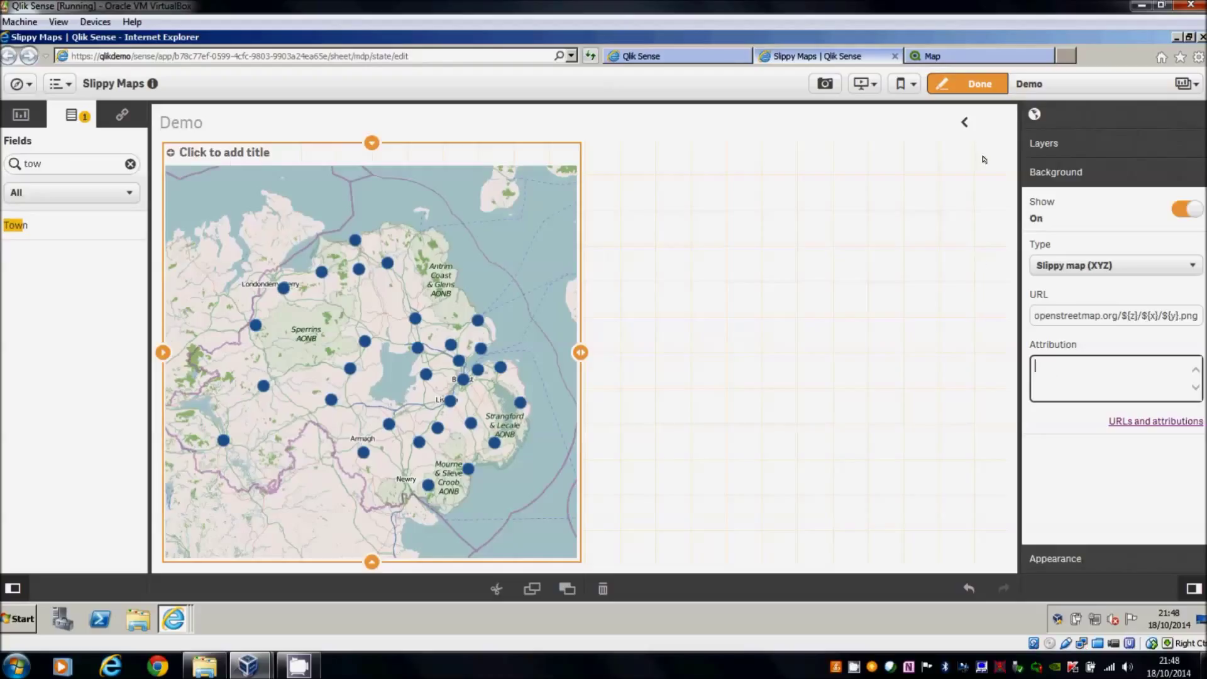
Step: Leave edit mode, clear the Town selection and reset the map to its home view
click(967, 78)
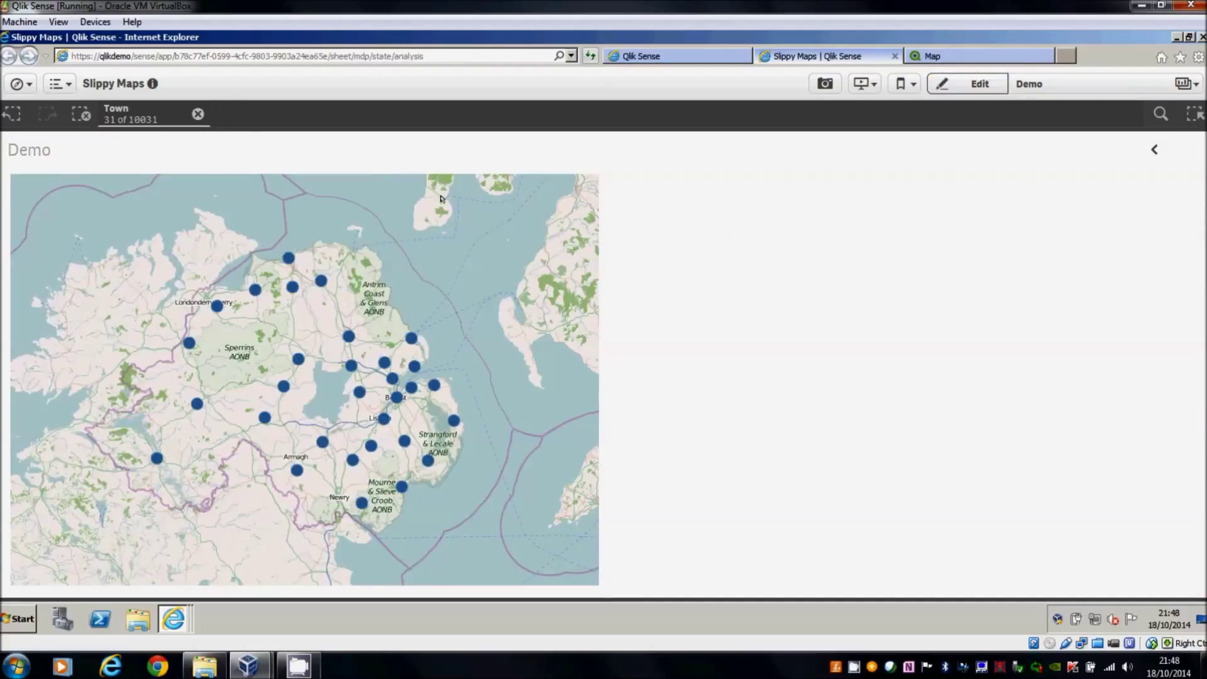
click(196, 113)
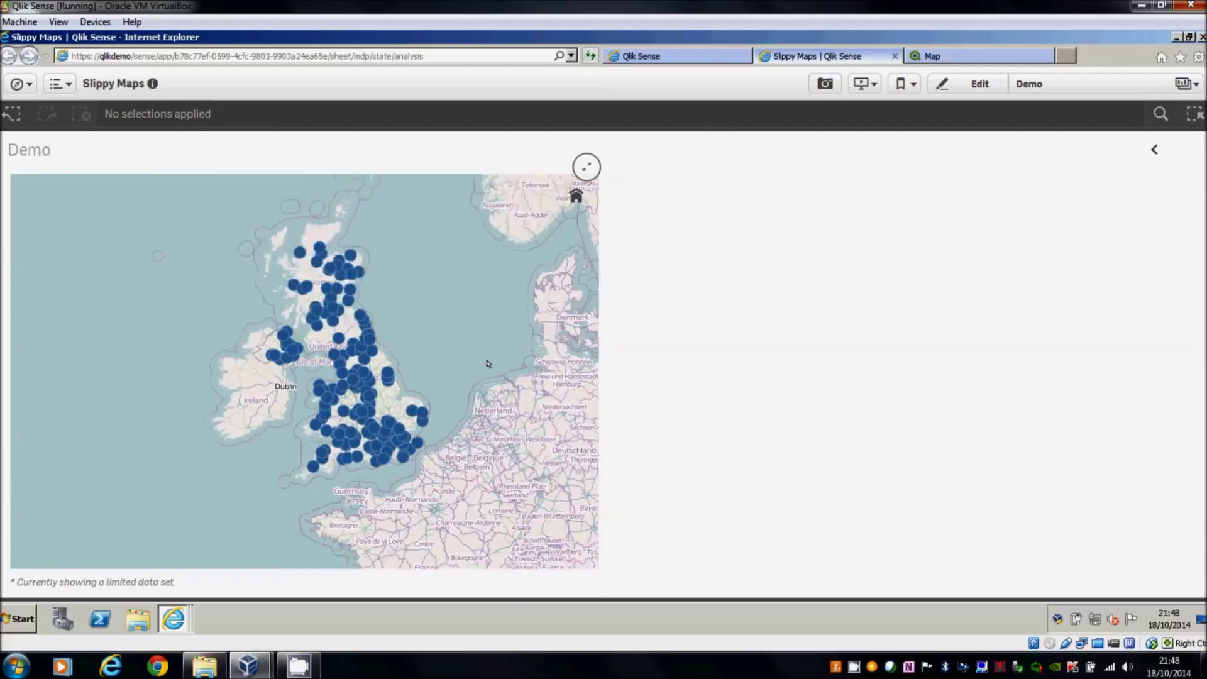
click(575, 196)
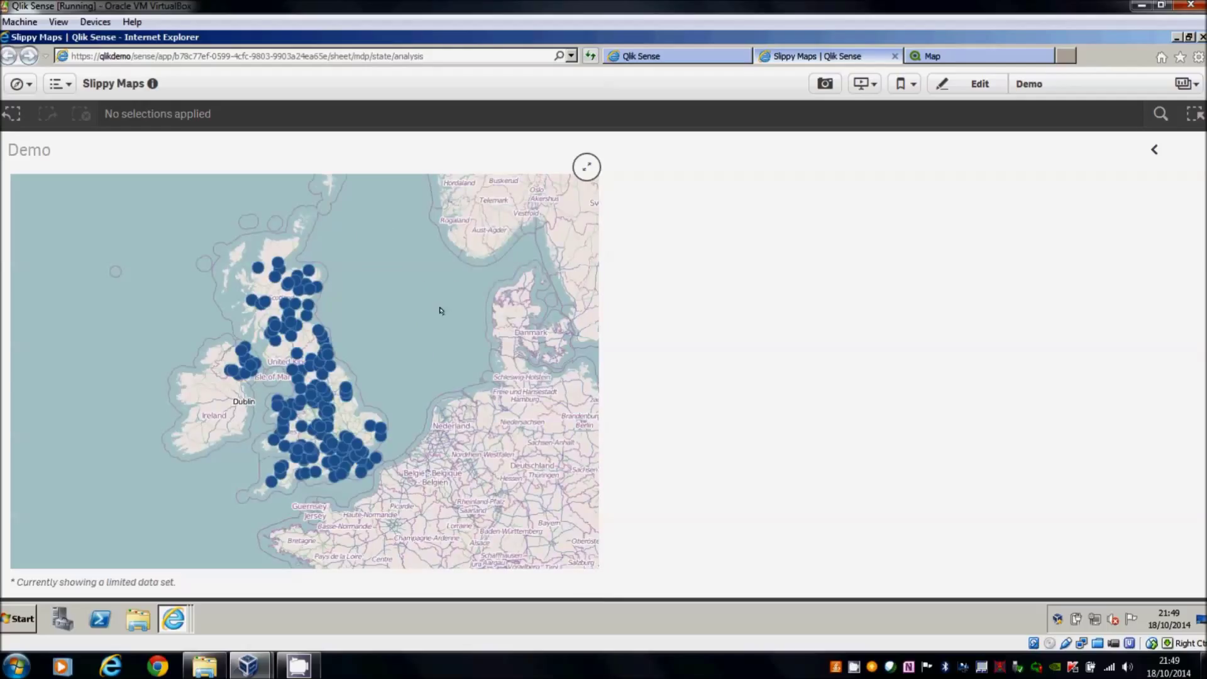
click(441, 310)
click(436, 269)
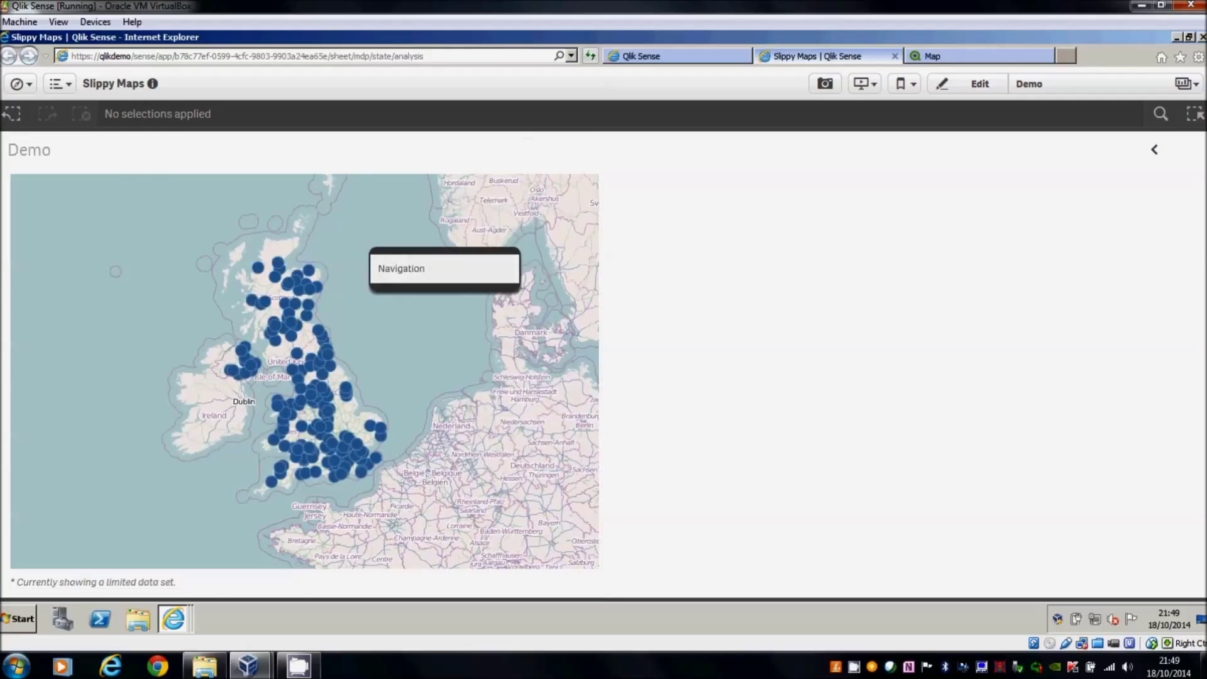
Step: Zoom and pan the map onto southern England and Wales
double_click(549, 273)
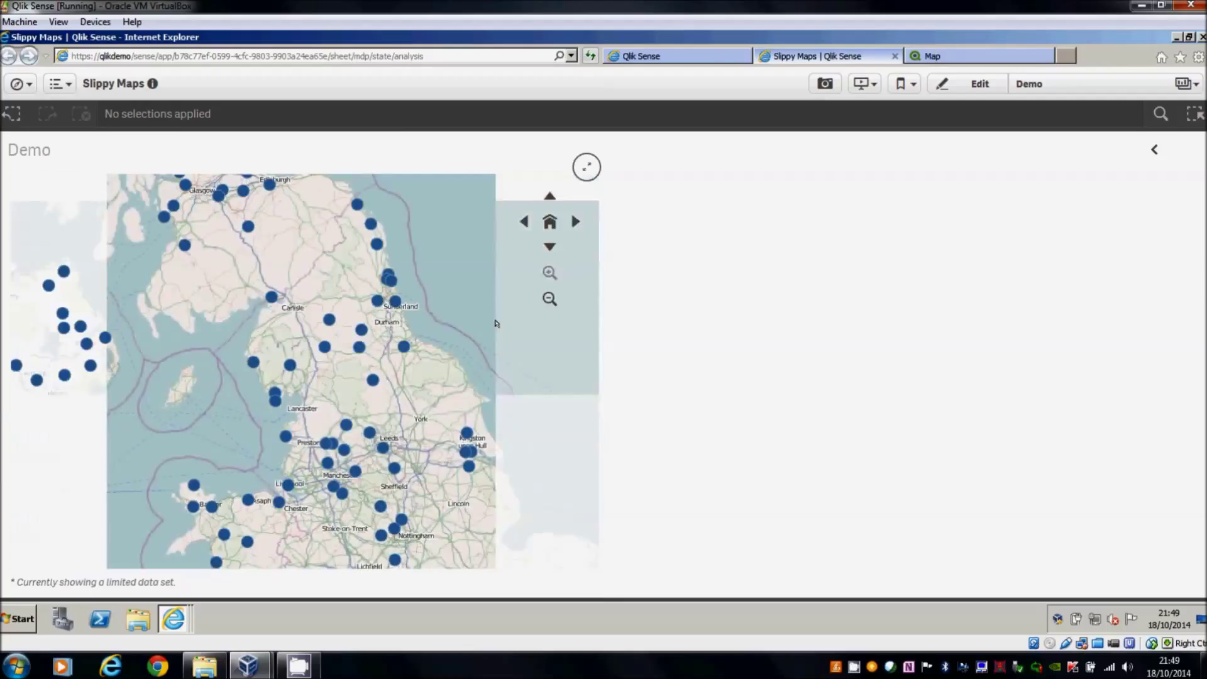
scroll(444, 297, down, 1)
scroll(460, 329, up, 1)
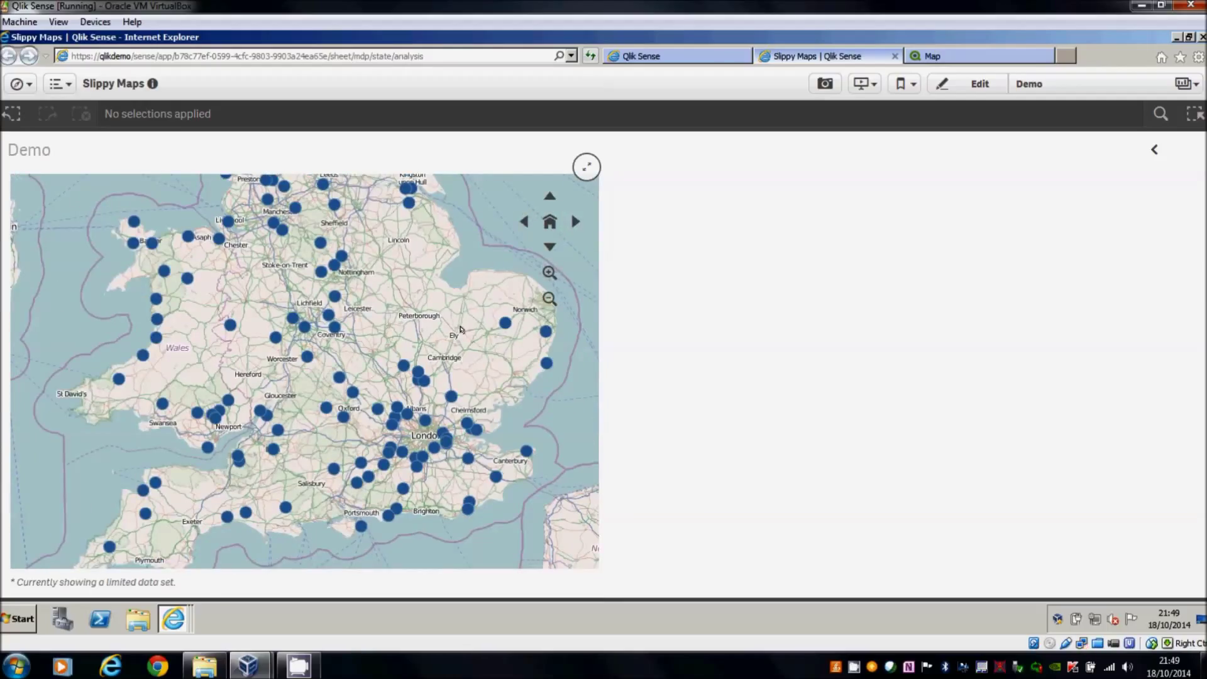
drag(461, 324, 453, 277)
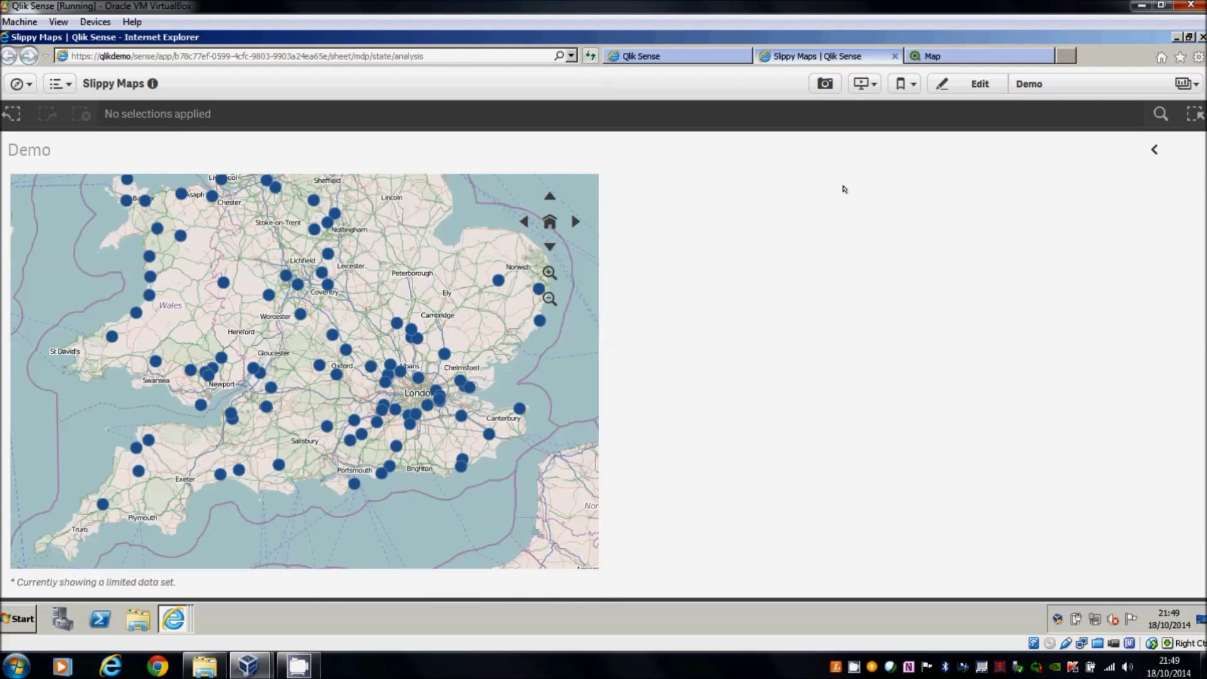
click(966, 86)
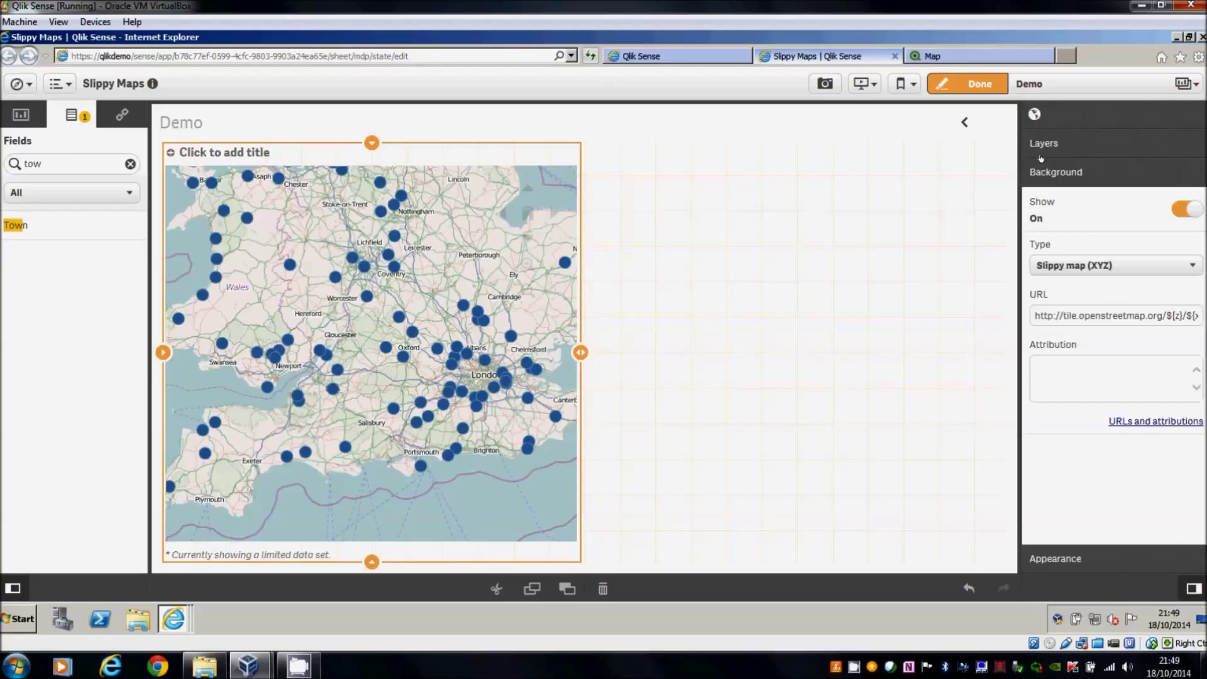
Step: In the Point layer settings, enter COUNT(Customers) as the bubble size expression
click(1056, 556)
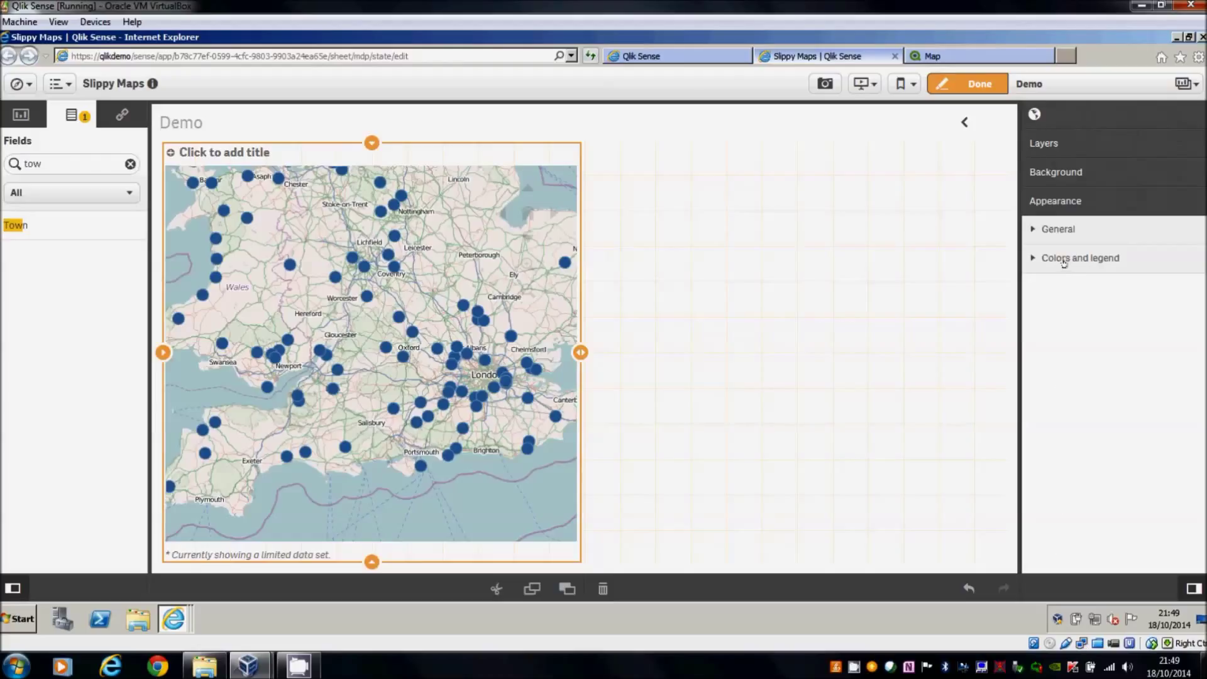
click(1056, 150)
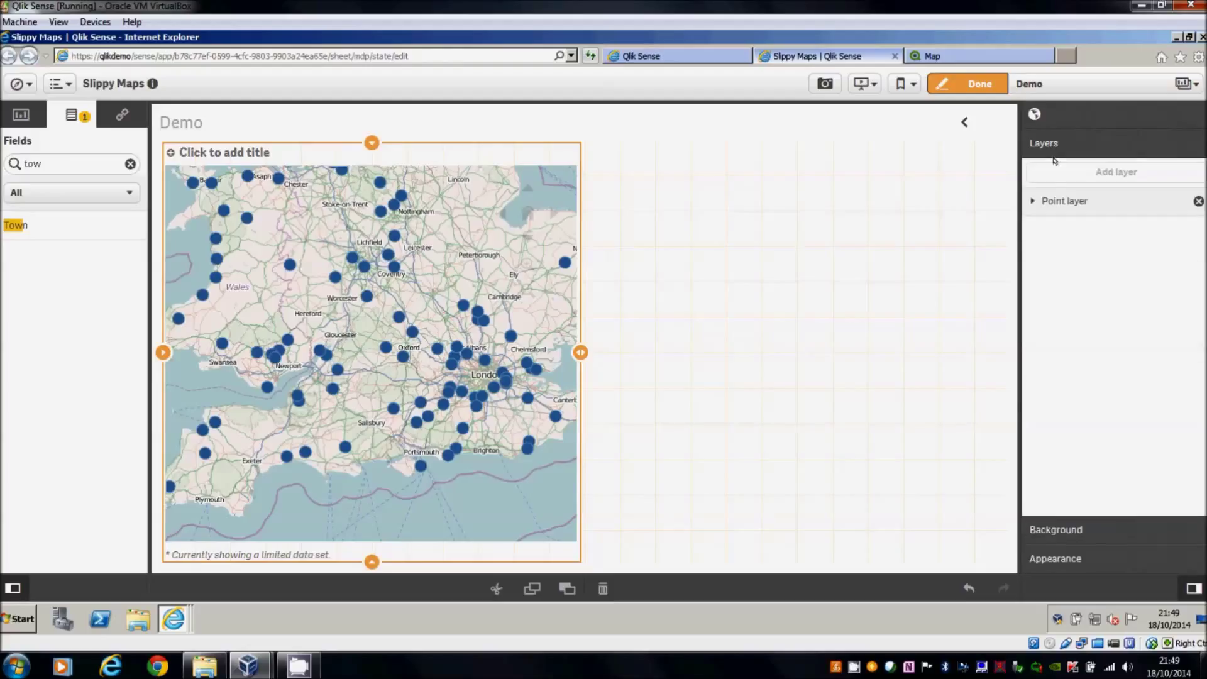
click(1054, 200)
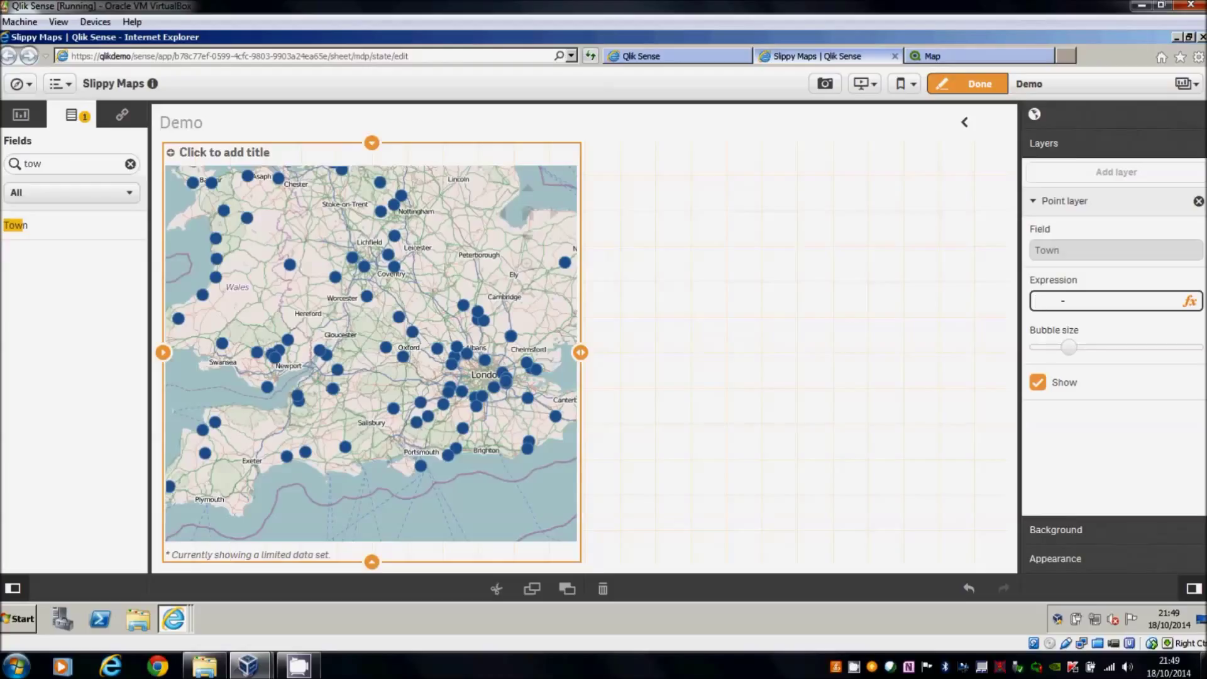
key(Caps_Lock)
text(C)
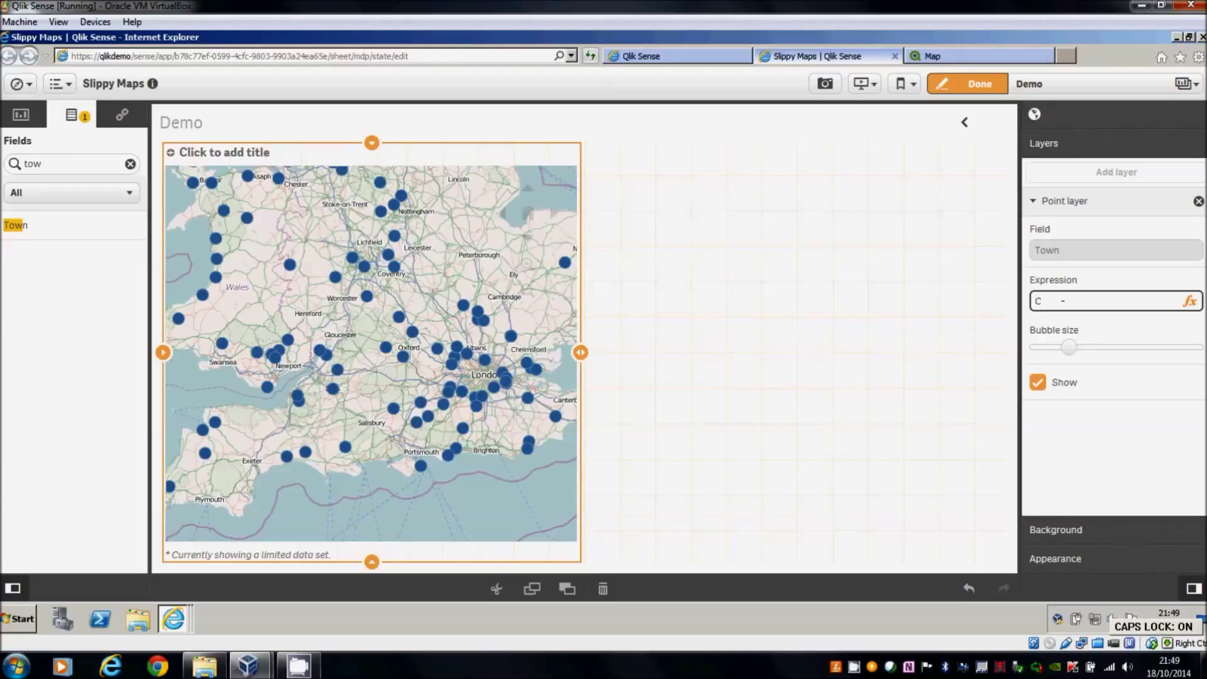
text(OUNT)
key(Caps_Lock)
text((C)
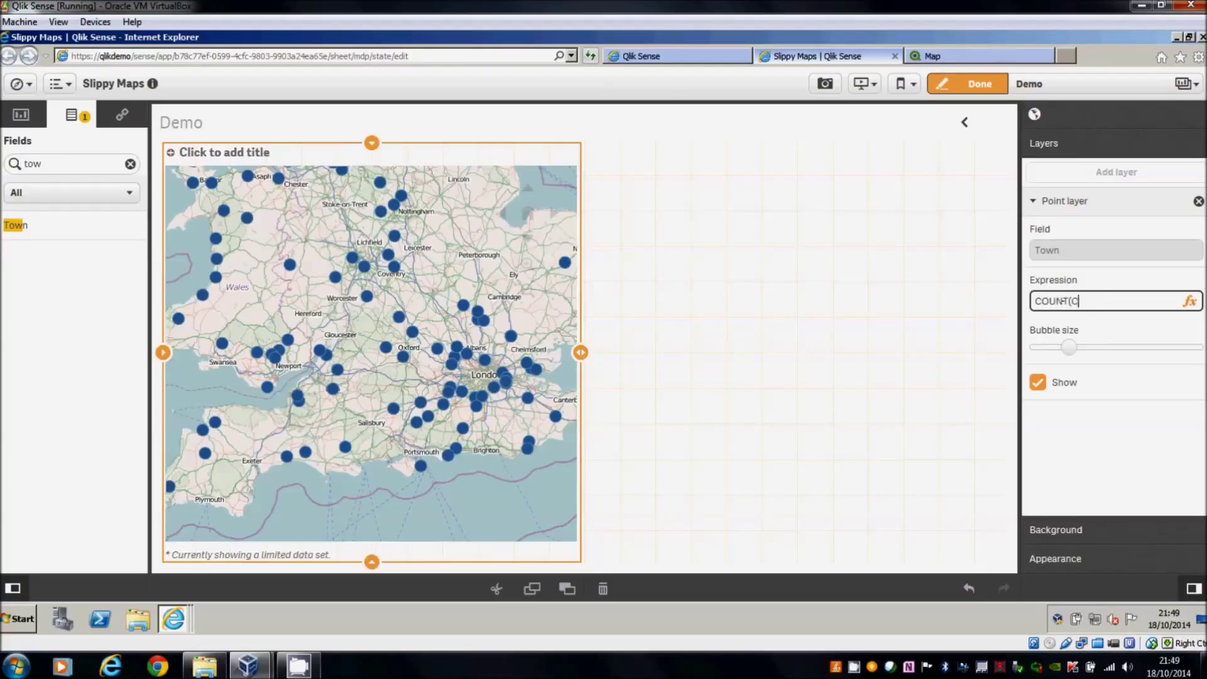
text(ustom)
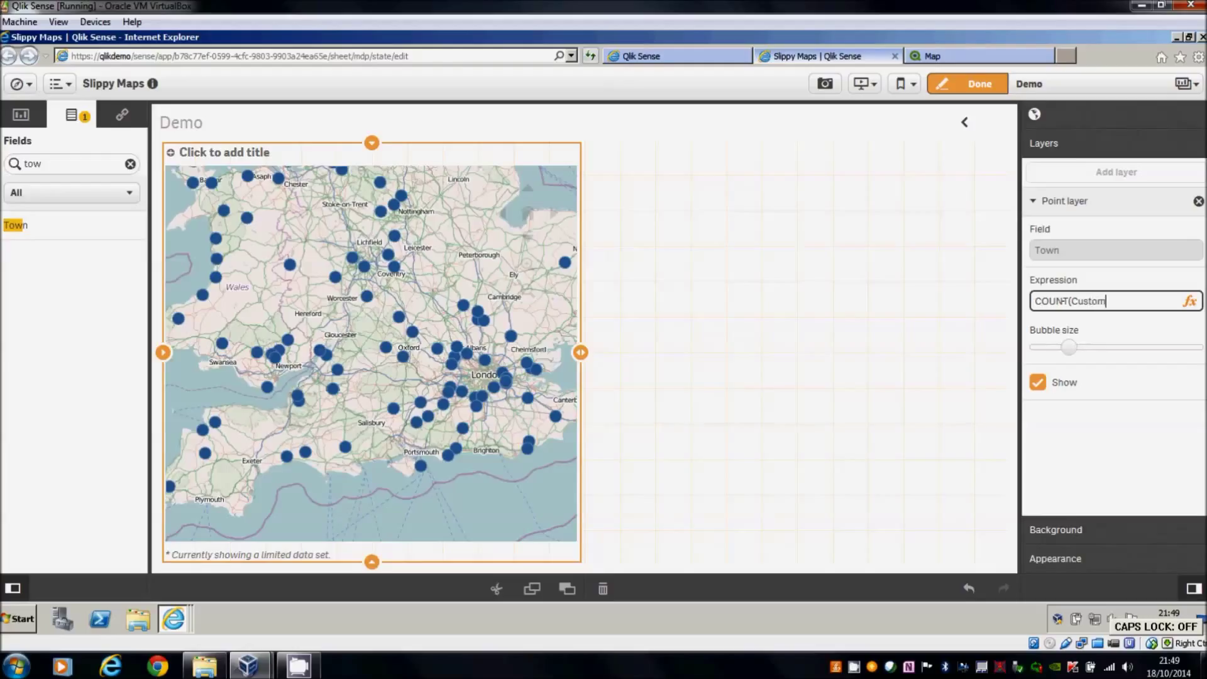
text(ers)
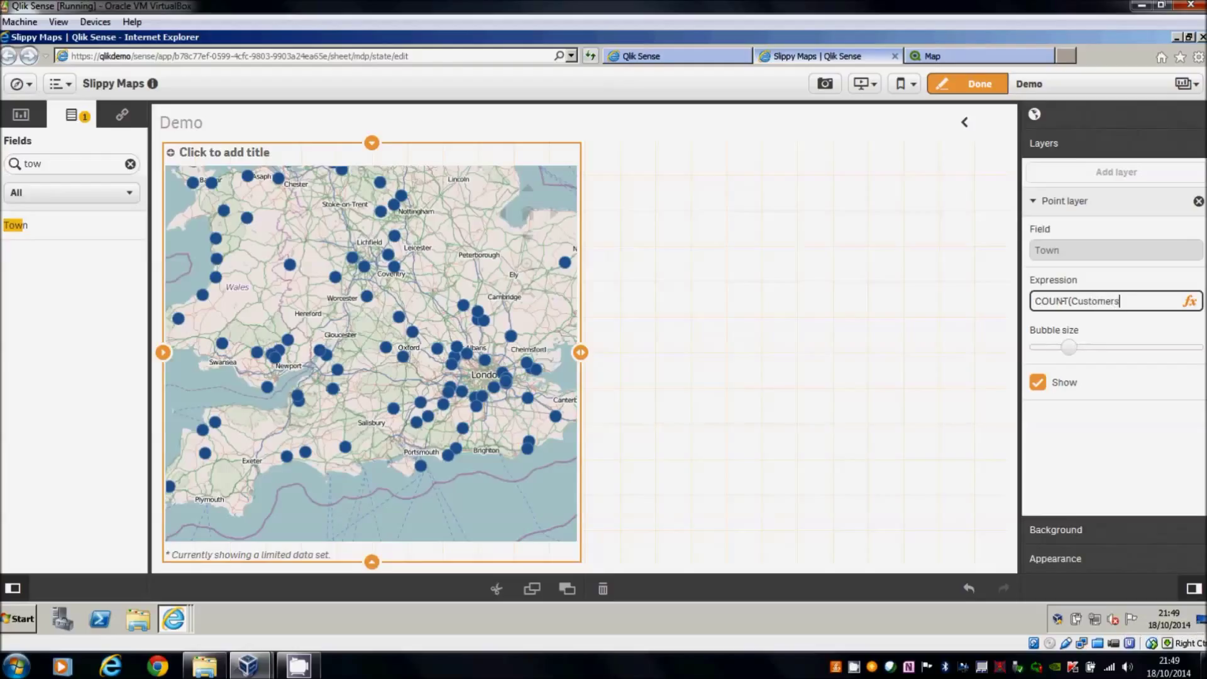
text())
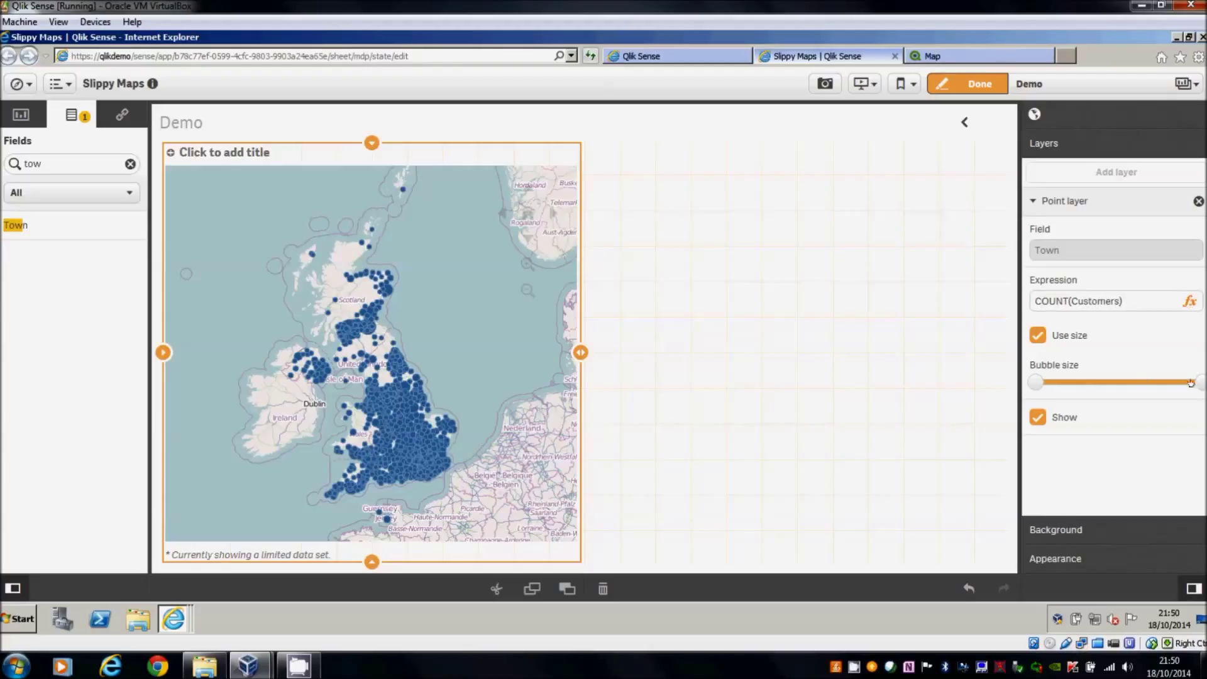
Step: Shrink the bubble size to about 60% of the slider's range
drag(1192, 380, 1115, 379)
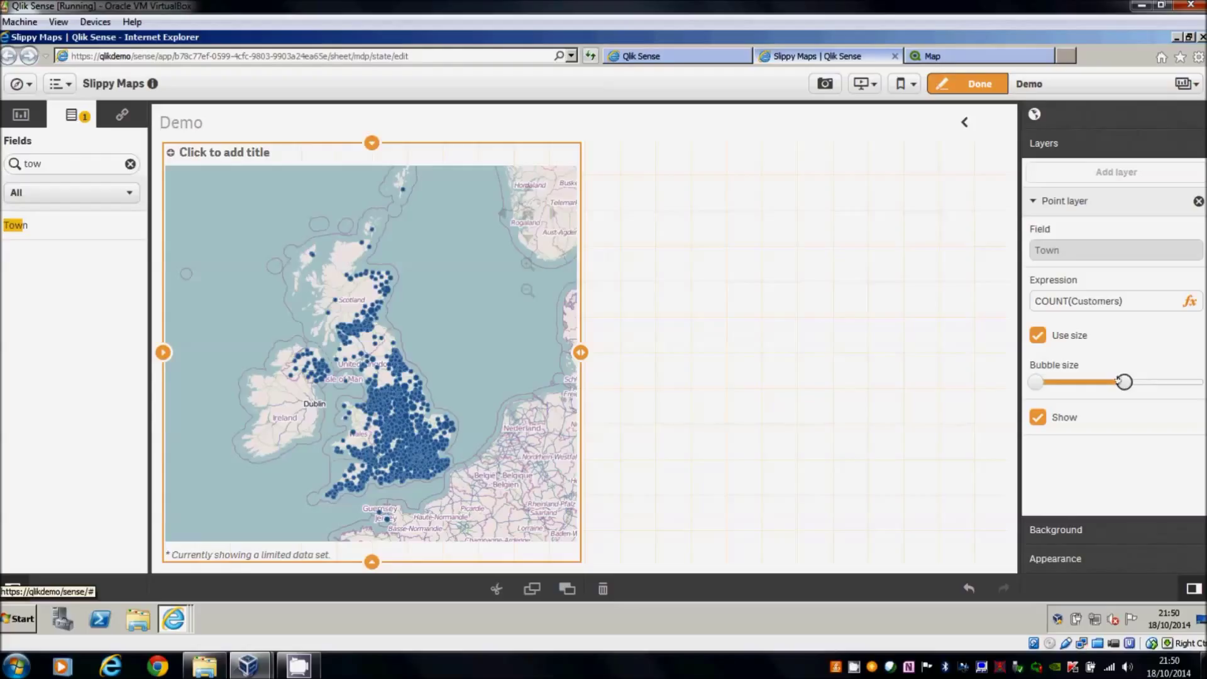
drag(1122, 381, 1106, 381)
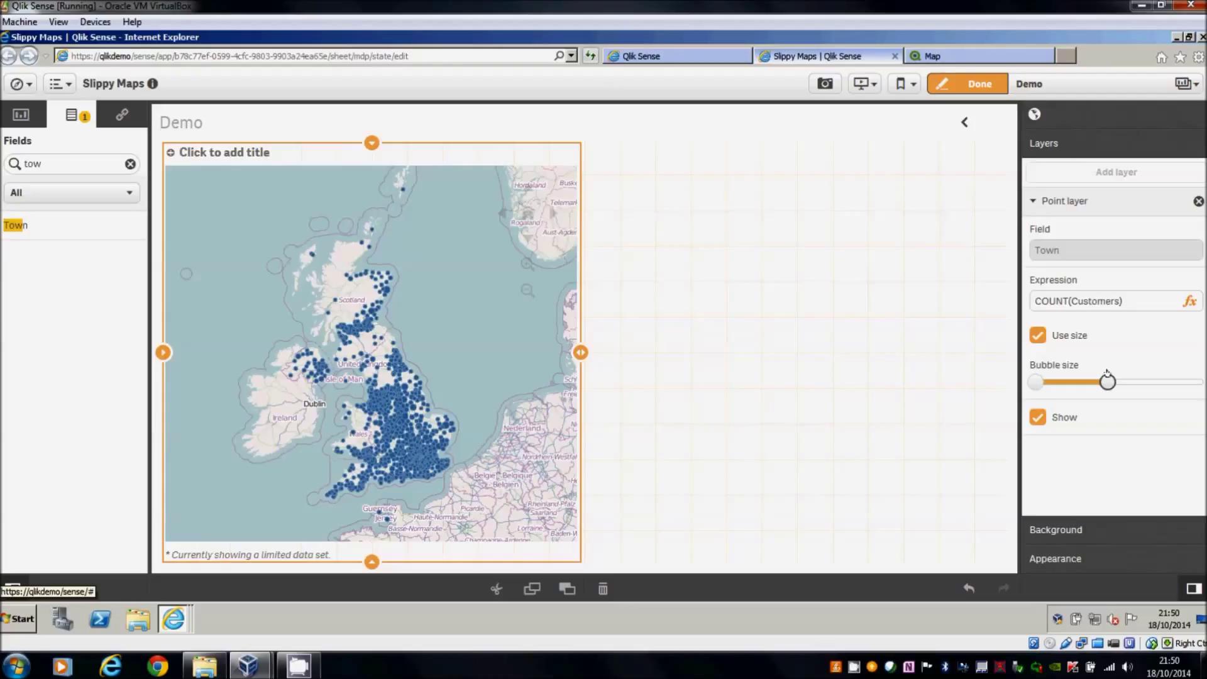
Step: Switch the map's Colors and legend from Auto to custom, colouring the bubbles By dimension
click(1066, 562)
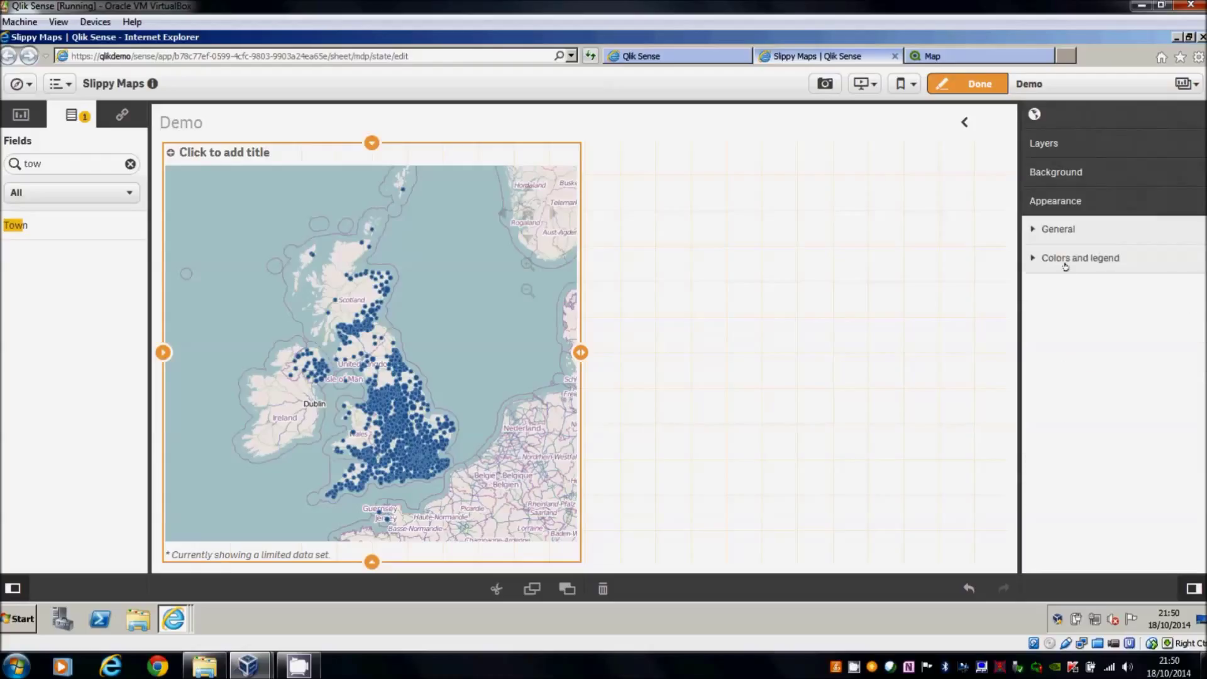
click(1065, 265)
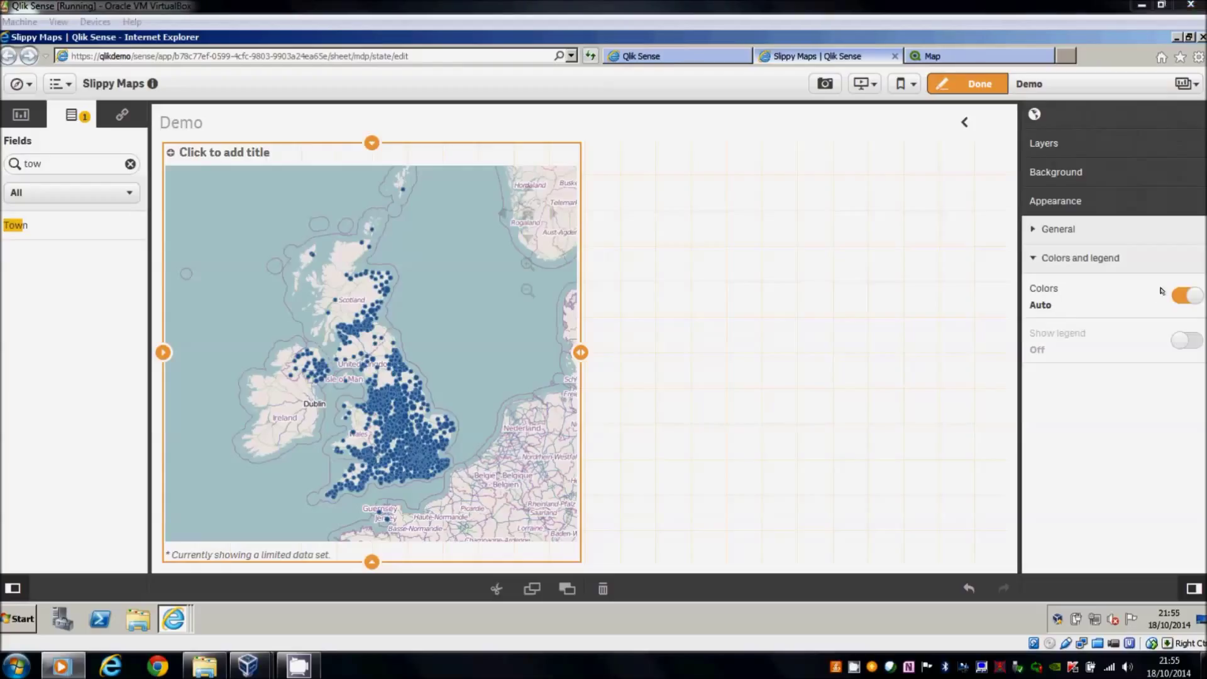
click(1189, 294)
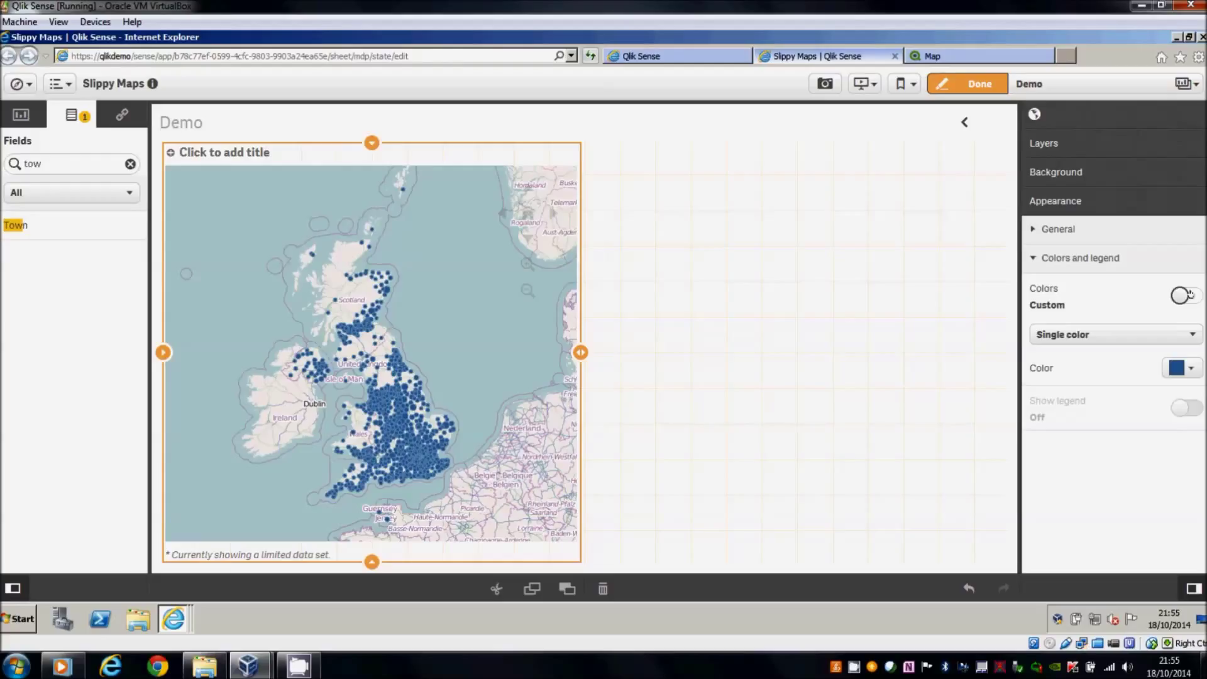
click(1164, 335)
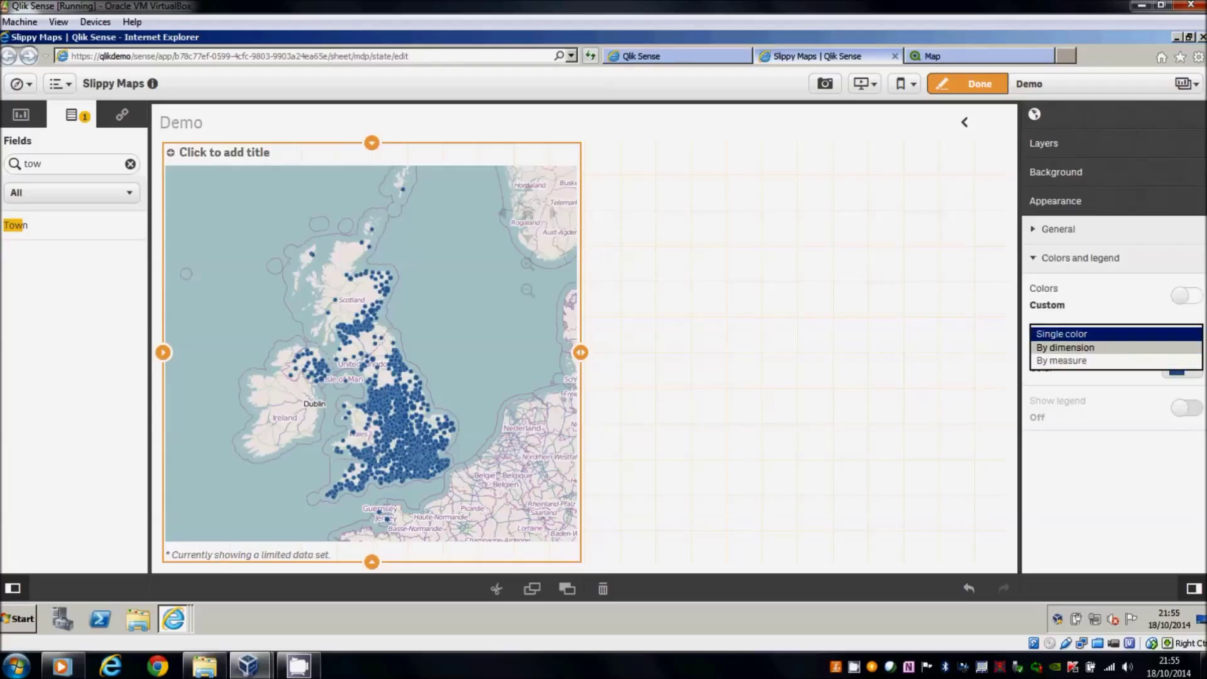
click(1138, 350)
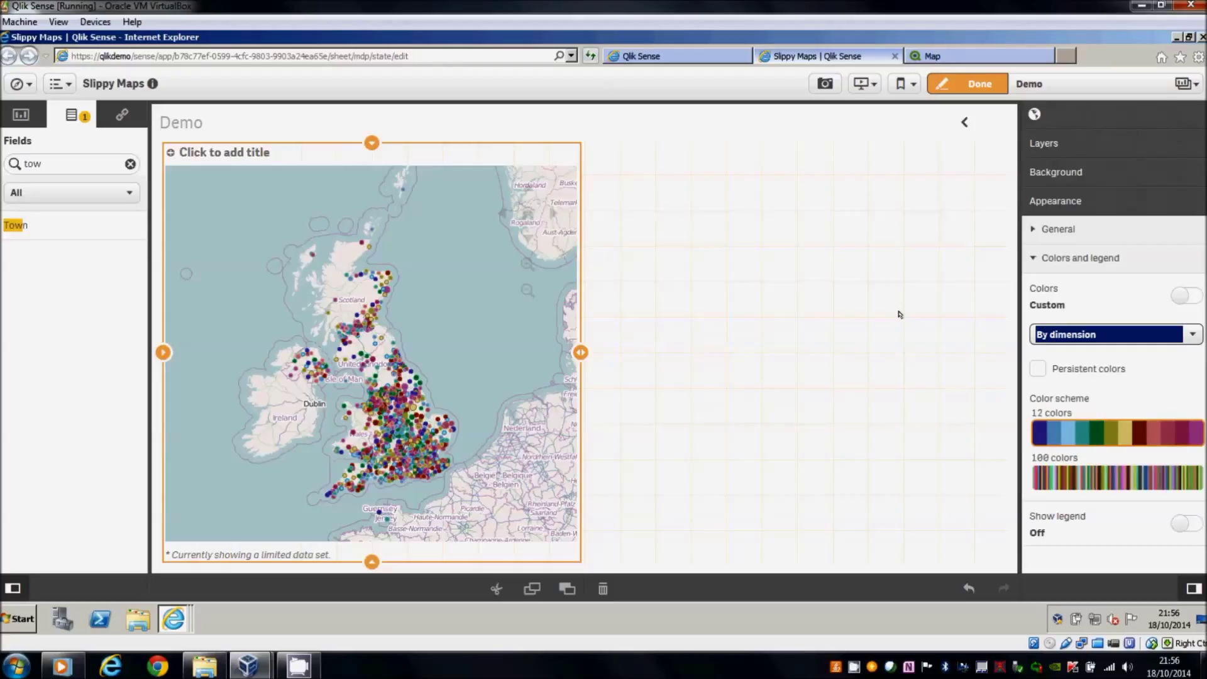
Step: Change the bubble colouring from By dimension to By measure
click(1124, 329)
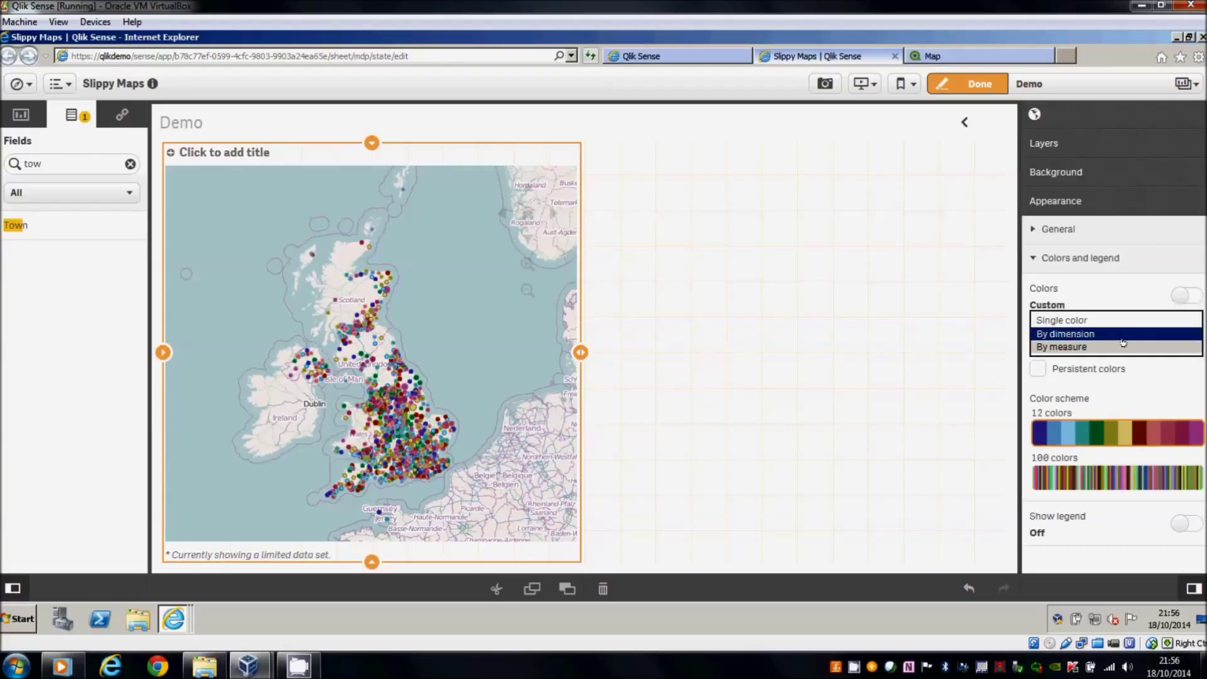
click(1123, 344)
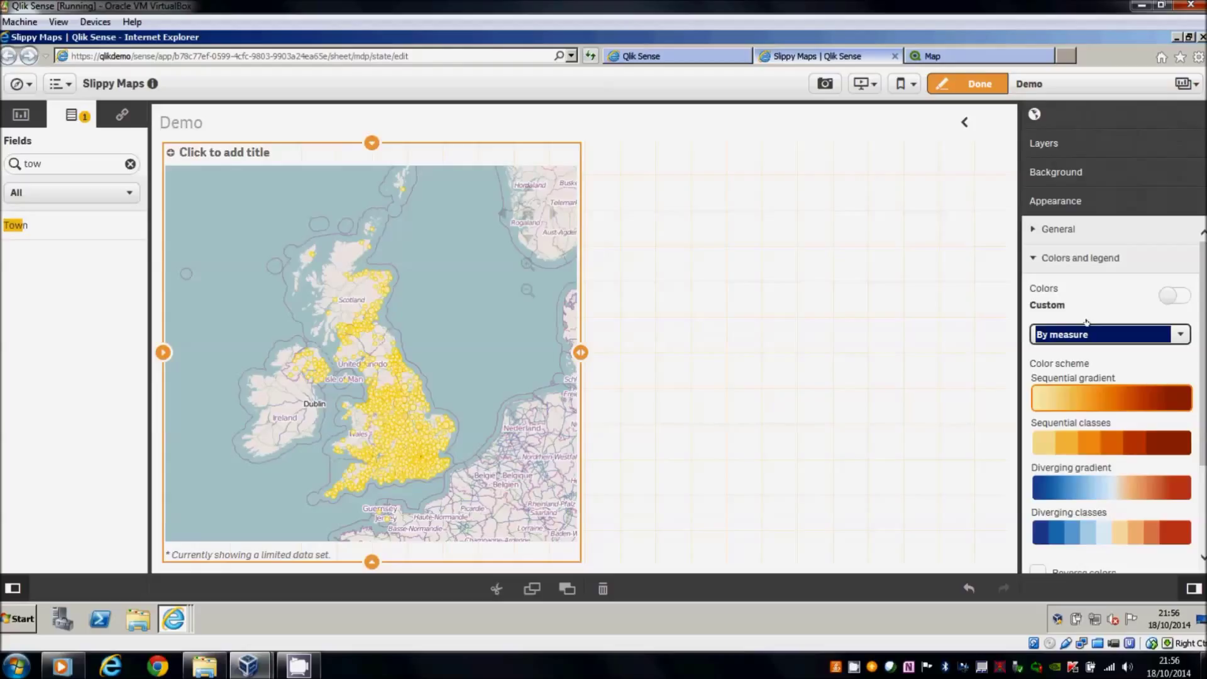
scroll(1203, 428, down, 1)
scroll(1203, 428, down, 1)
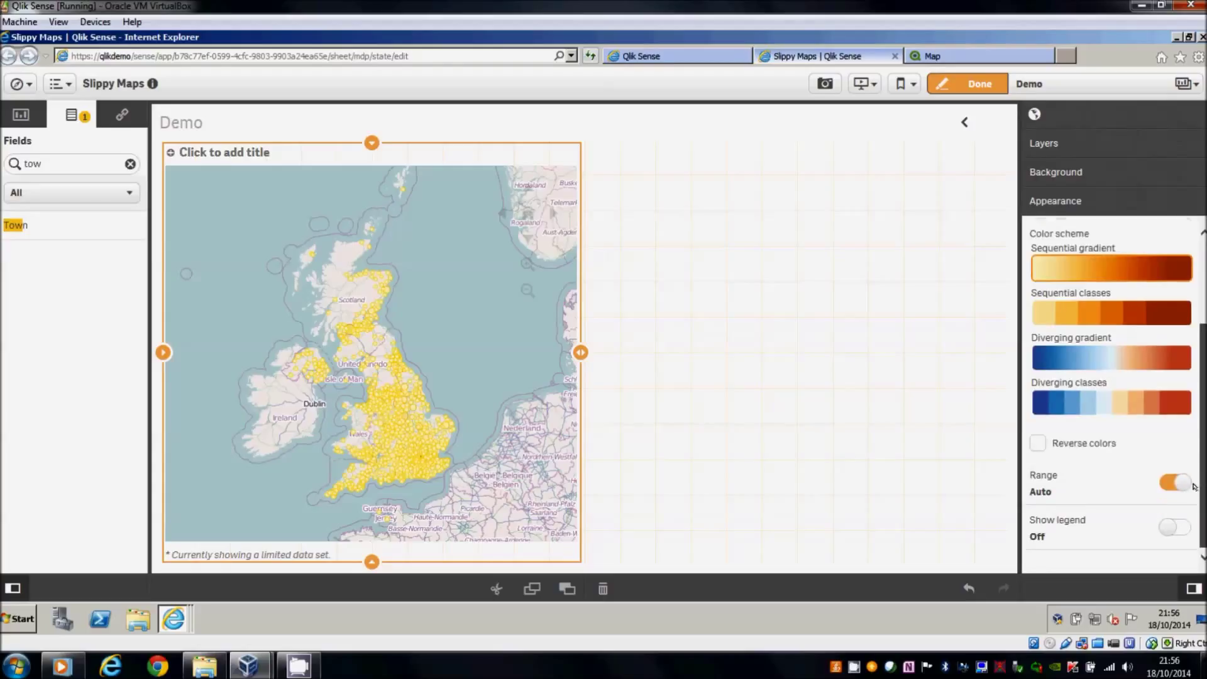
Step: Set the colour range to Custom with a maximum of 100
click(1173, 482)
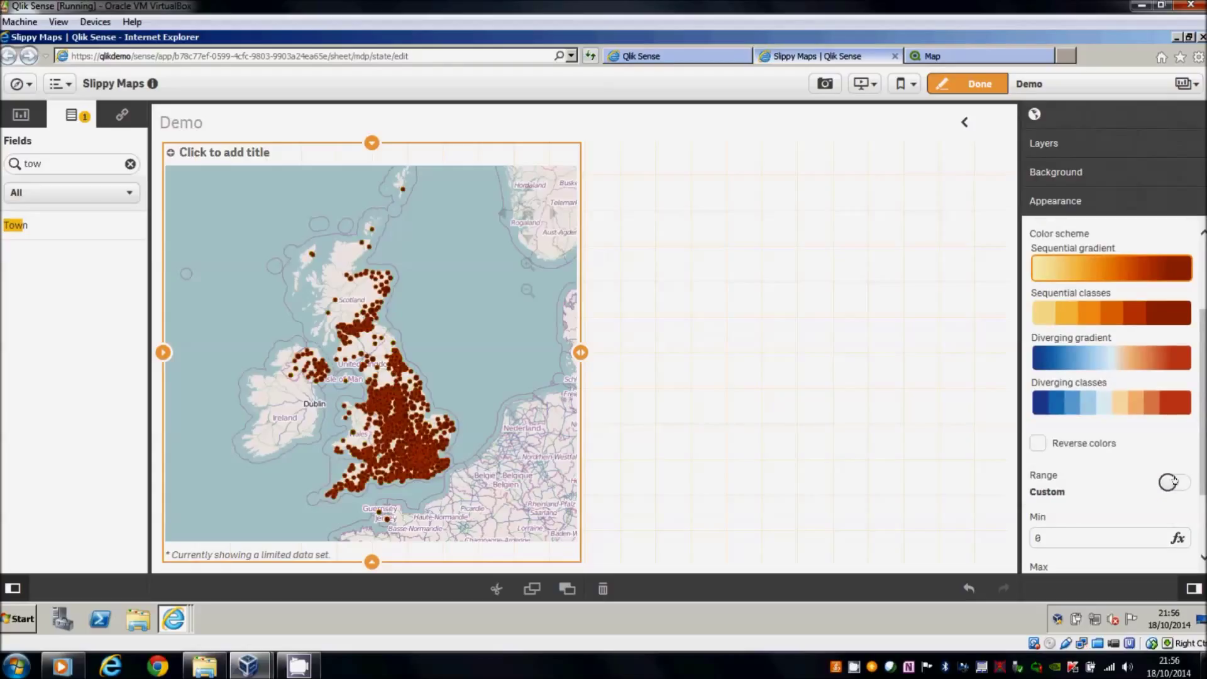
scroll(1201, 489, down, 1)
scroll(1201, 513, down, 1)
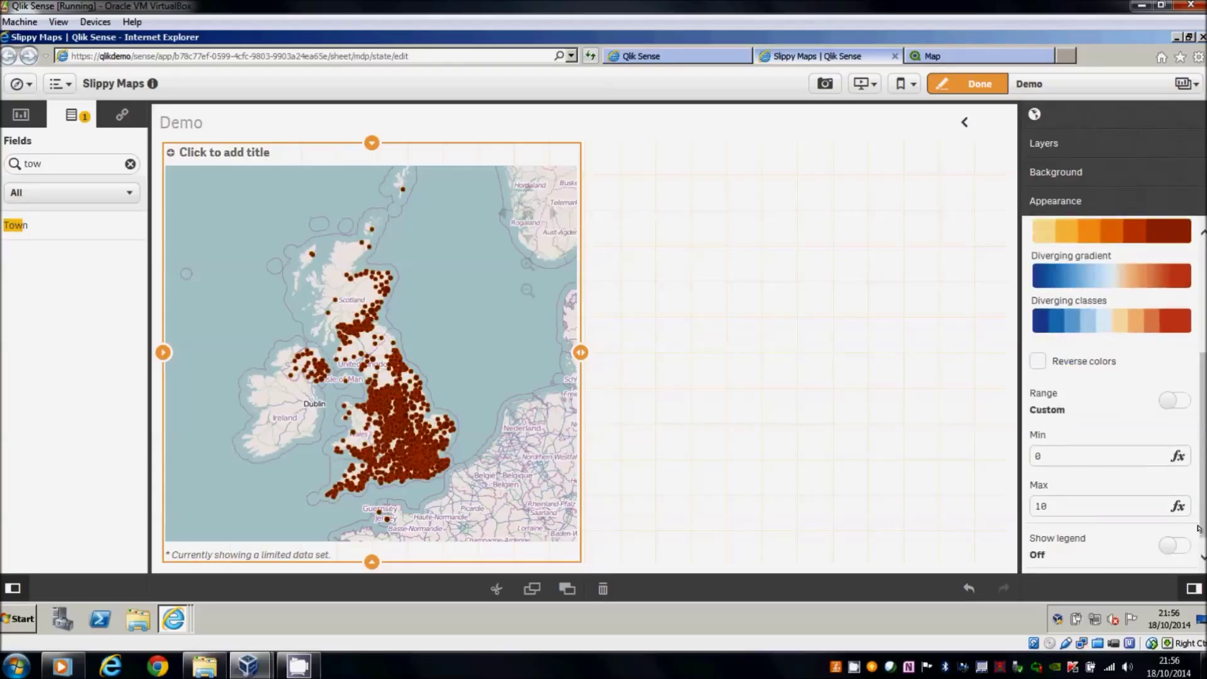
click(1075, 508)
text(0)
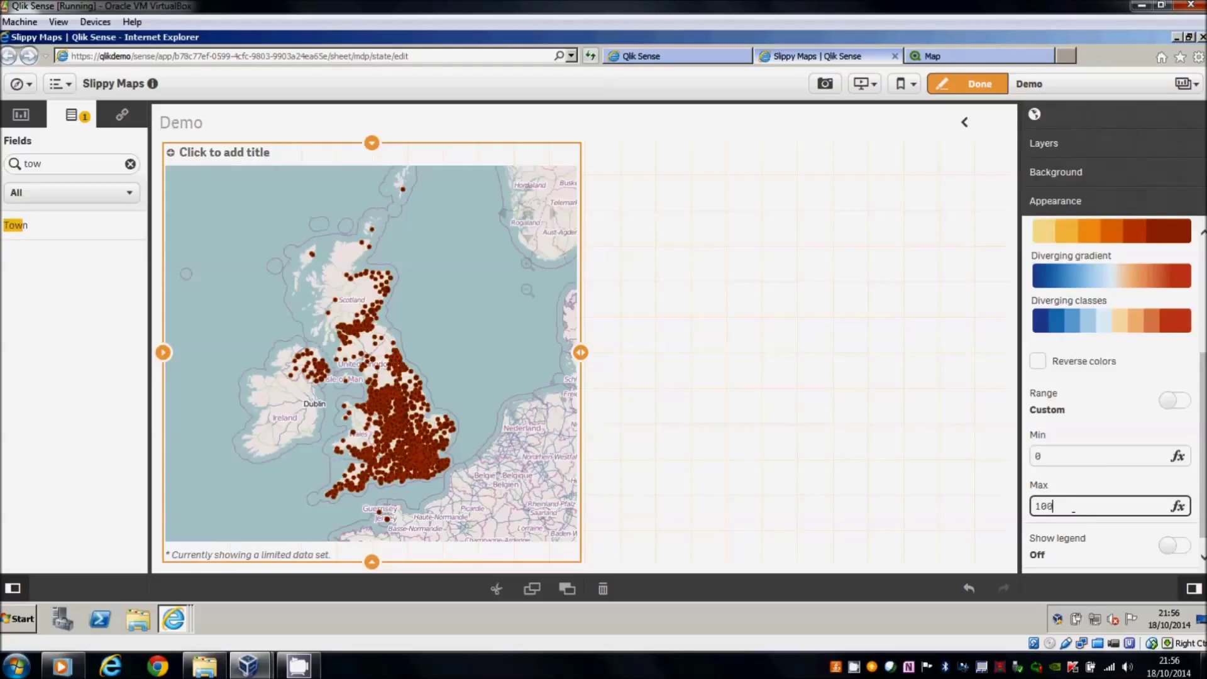
key(Return)
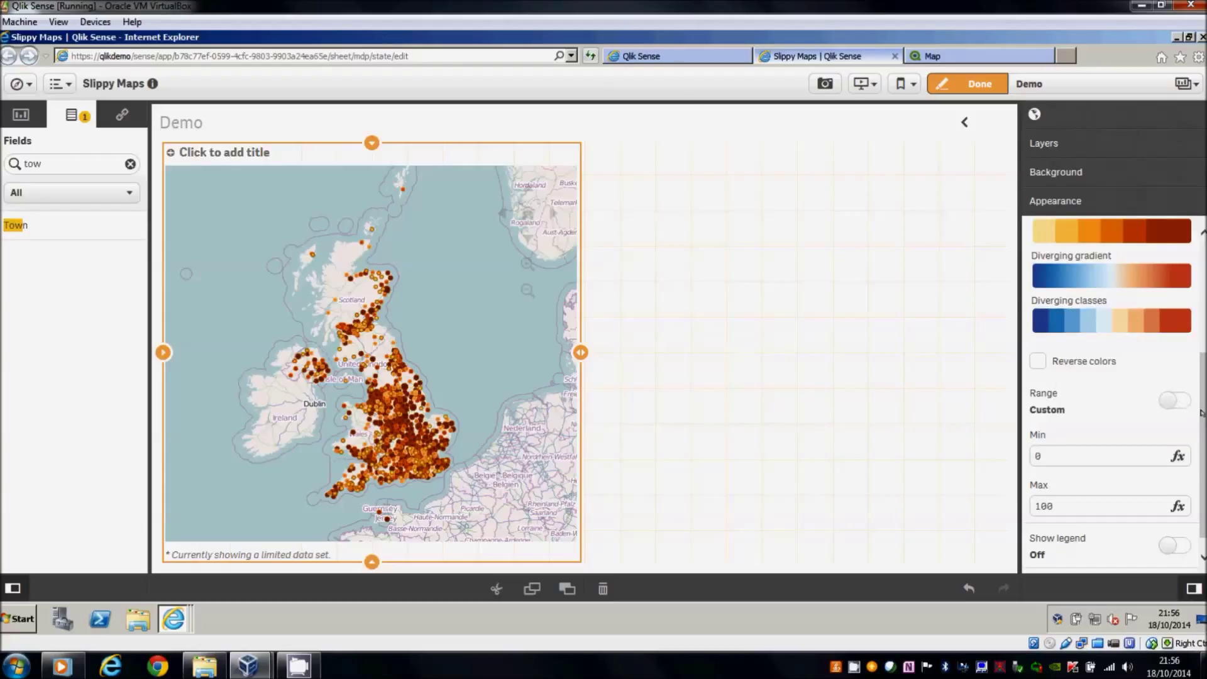
Step: Apply the Diverging classes colour scheme and finish editing the Demo sheet
drag(1200, 410, 1204, 367)
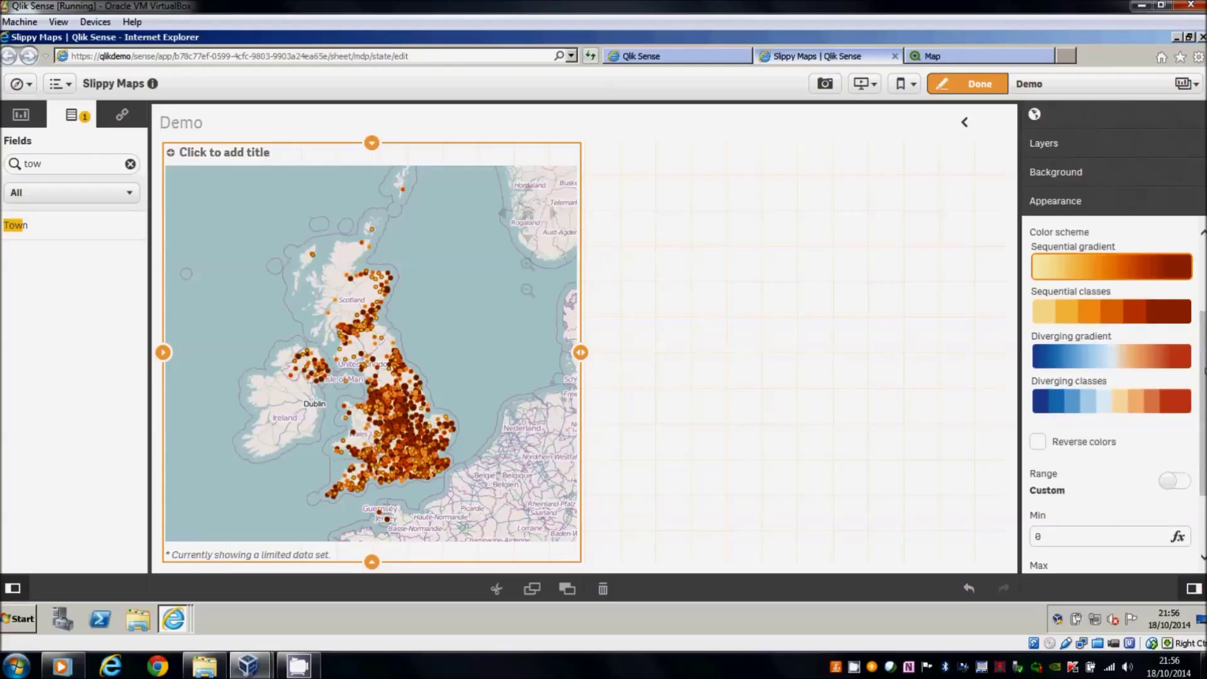
click(1127, 402)
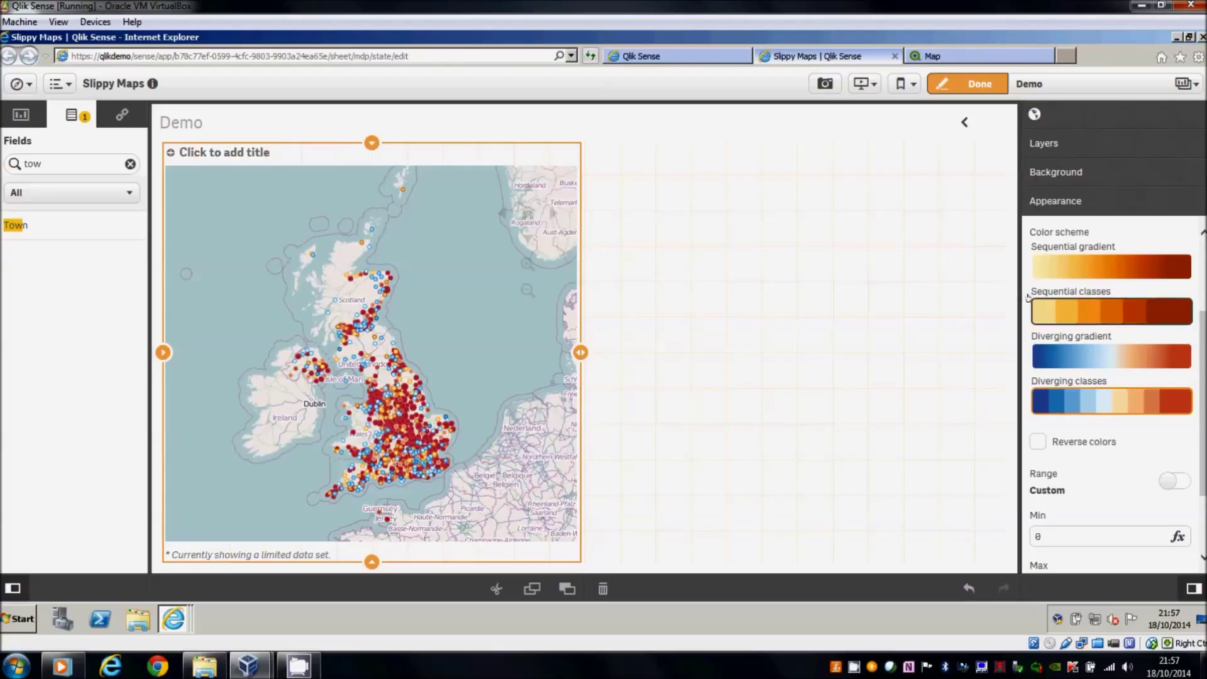
click(971, 83)
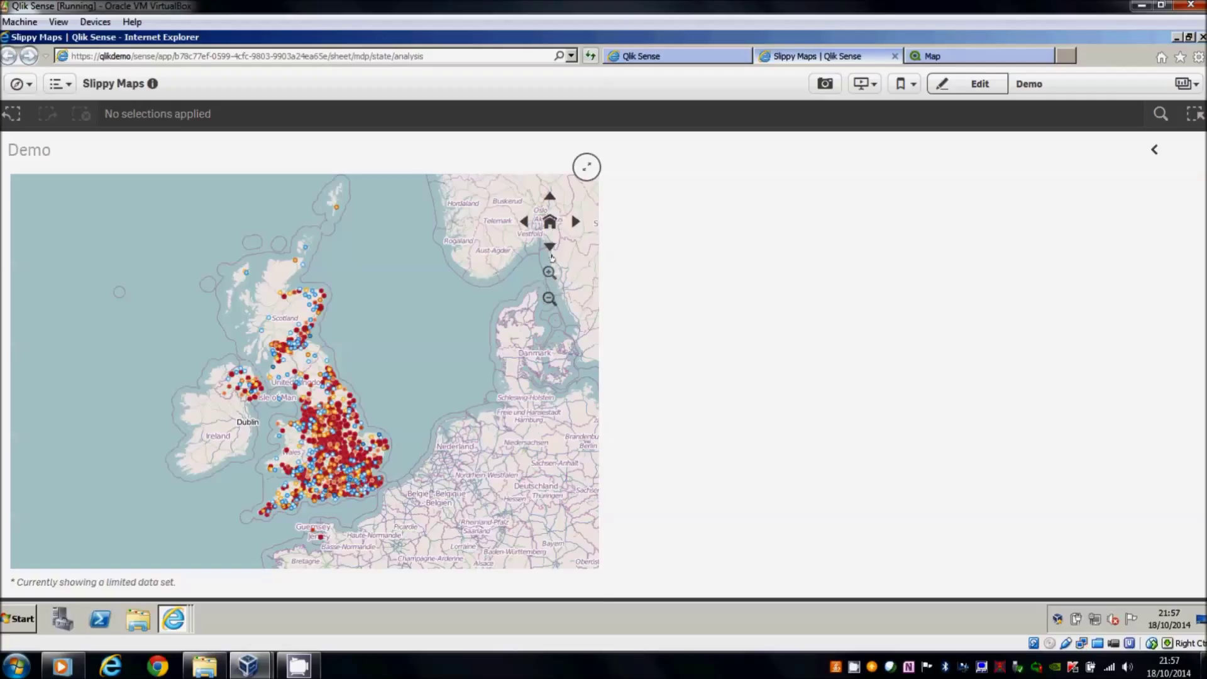
Step: Lasso-select the 31 Northern Ireland towns on the map and confirm the selection
click(478, 217)
click(443, 159)
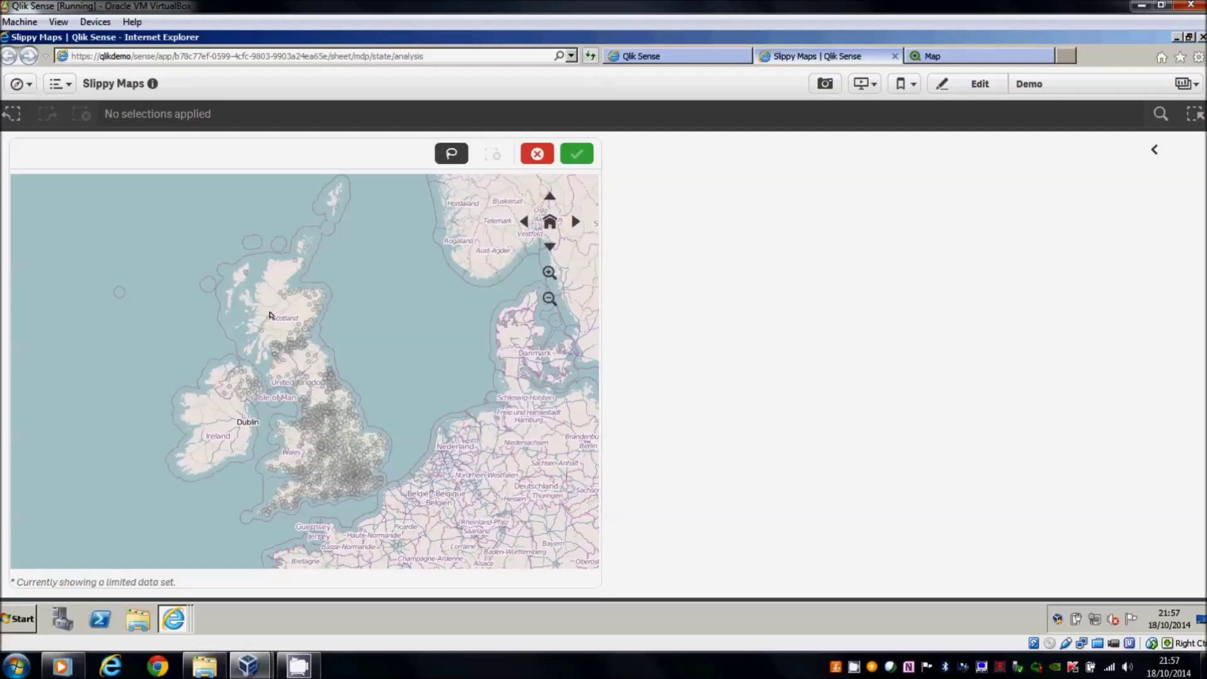
mouse_move(233, 354)
mouse_down()
mouse_move(237, 424)
mouse_move(264, 410)
mouse_move(250, 347)
mouse_up()
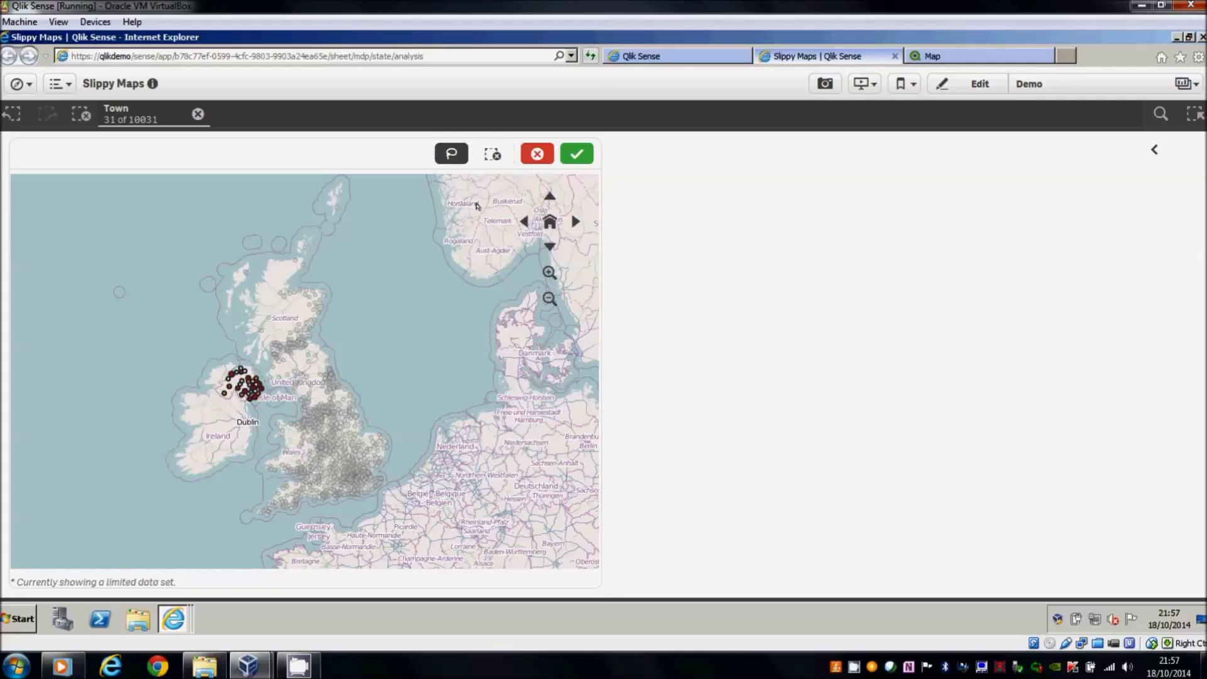
click(582, 153)
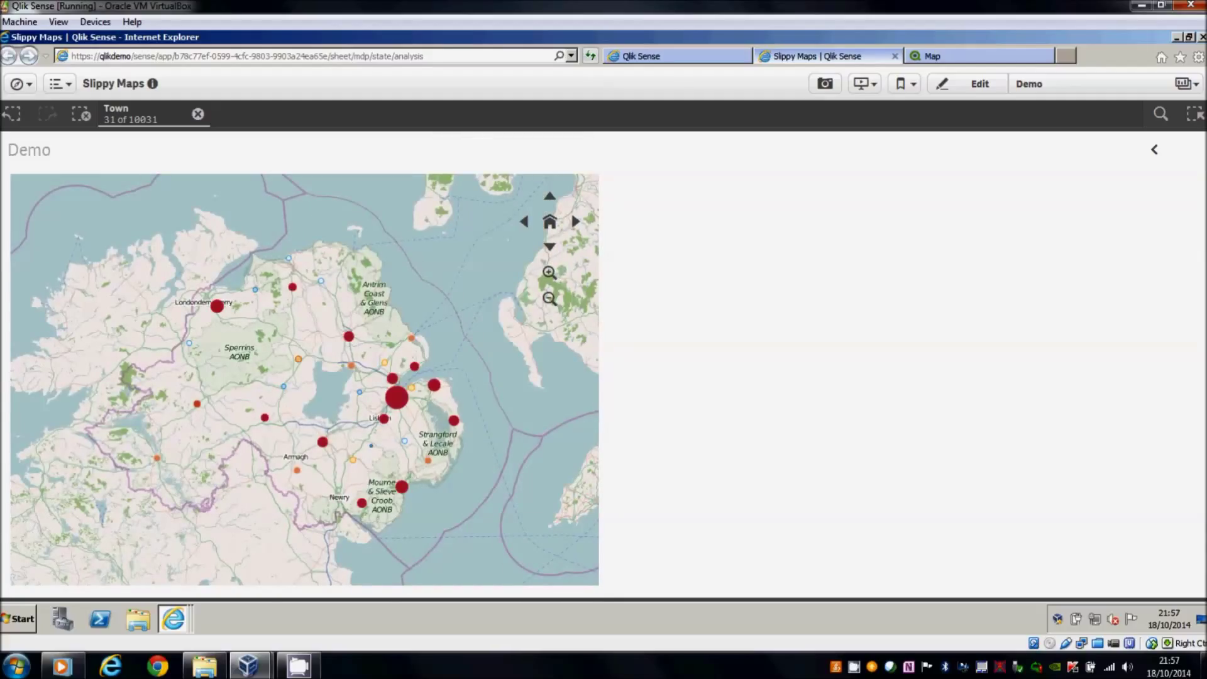
Step: Move on to the Map Box sheet
mouse_move(478, 351)
mouse_move(392, 400)
mouse_move(213, 309)
click(1153, 149)
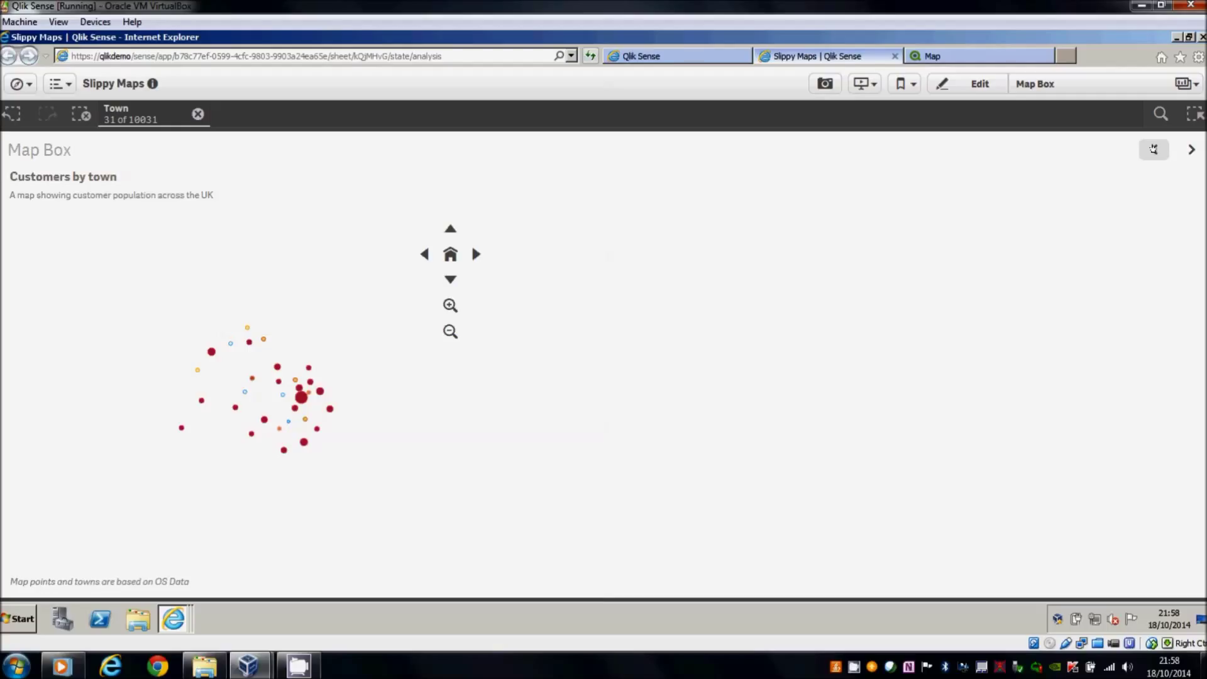
Step: Compare the Northern Ireland selection on the Map Quest, Open Streetmap and Map Box sheets
click(1153, 149)
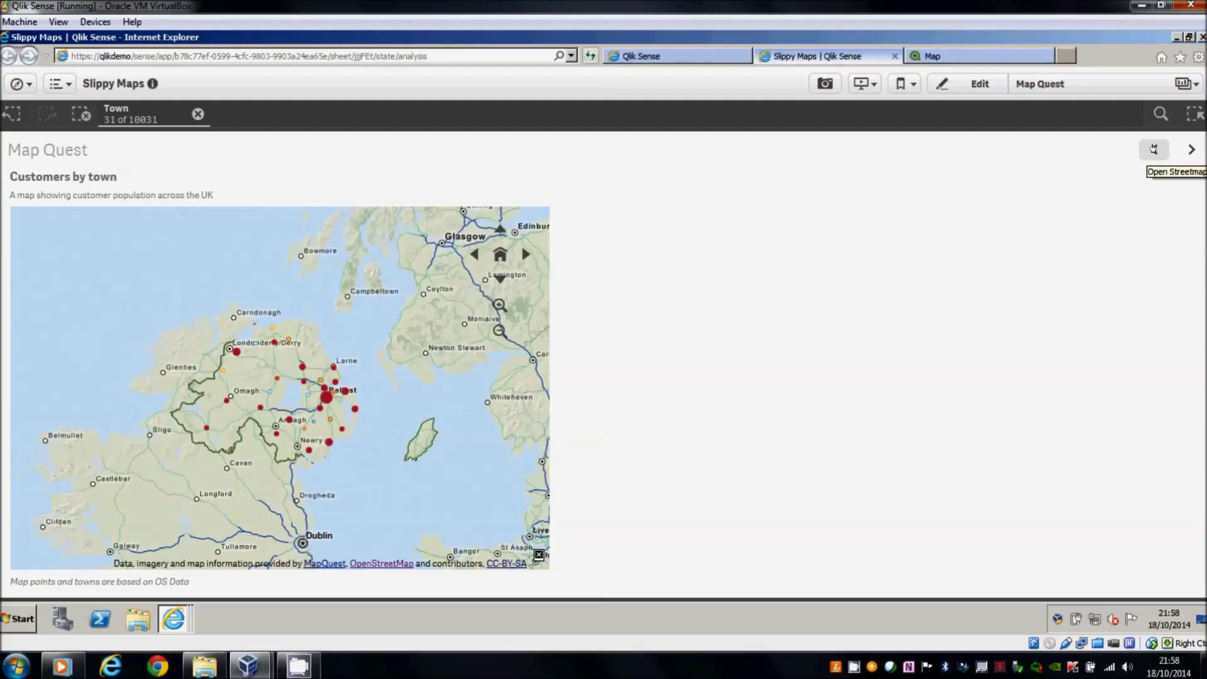
click(1154, 149)
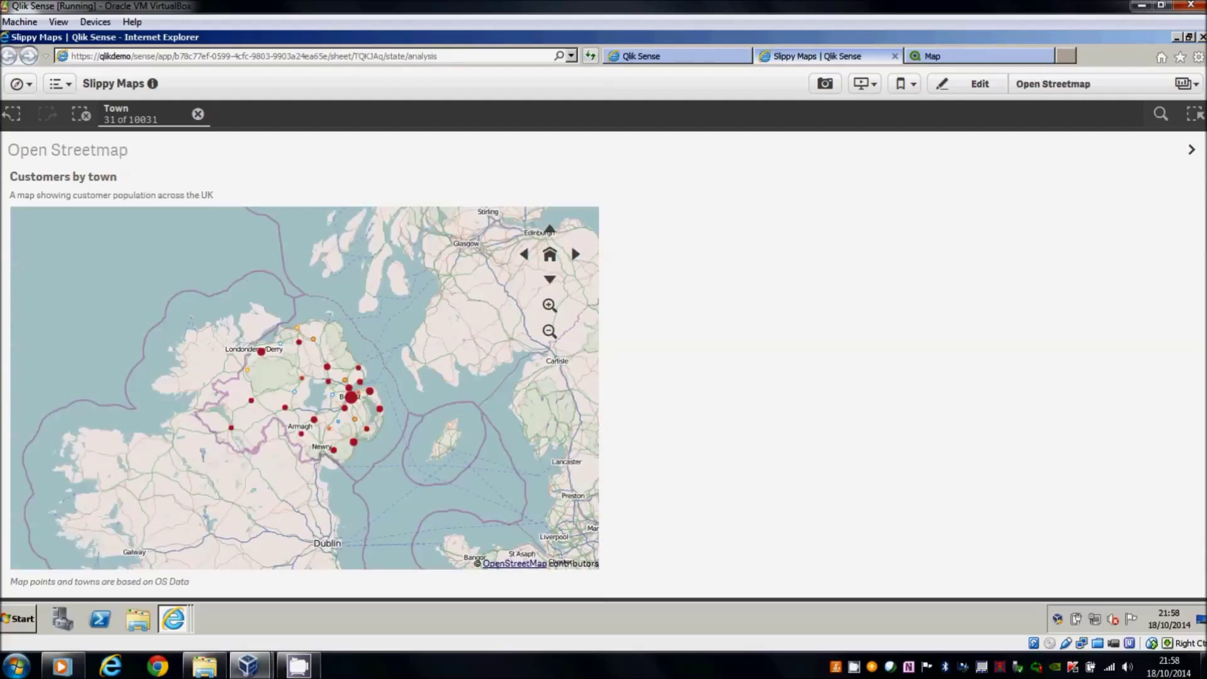
click(1191, 149)
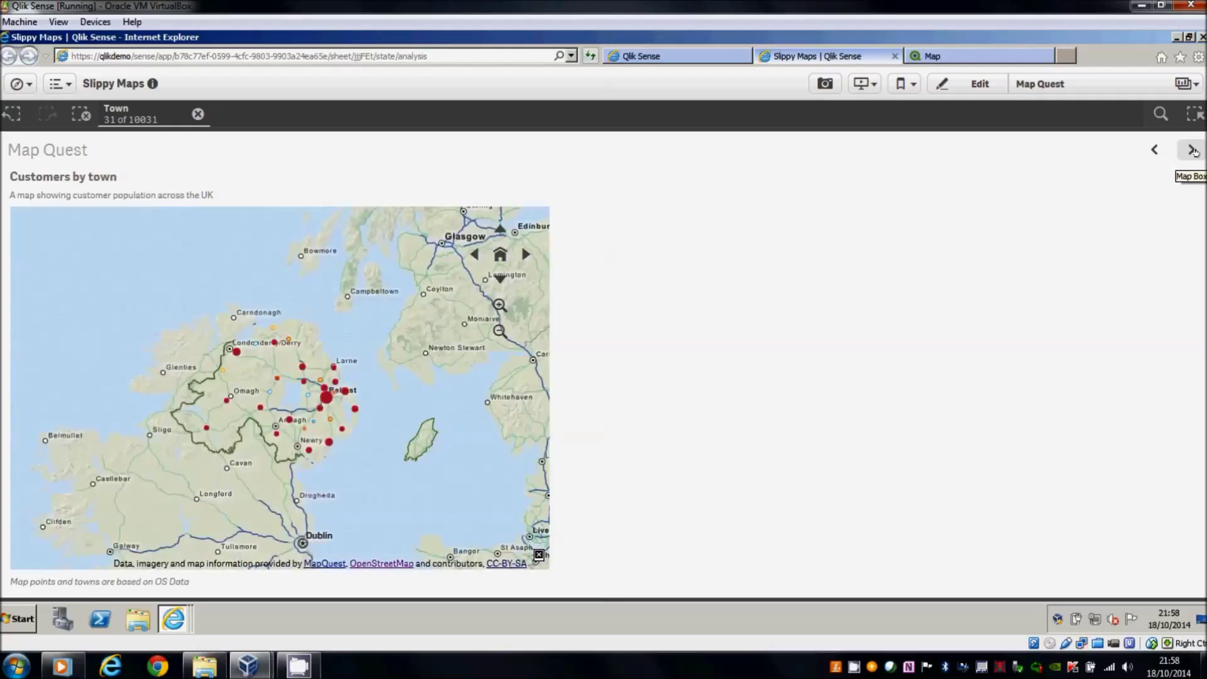
click(1192, 150)
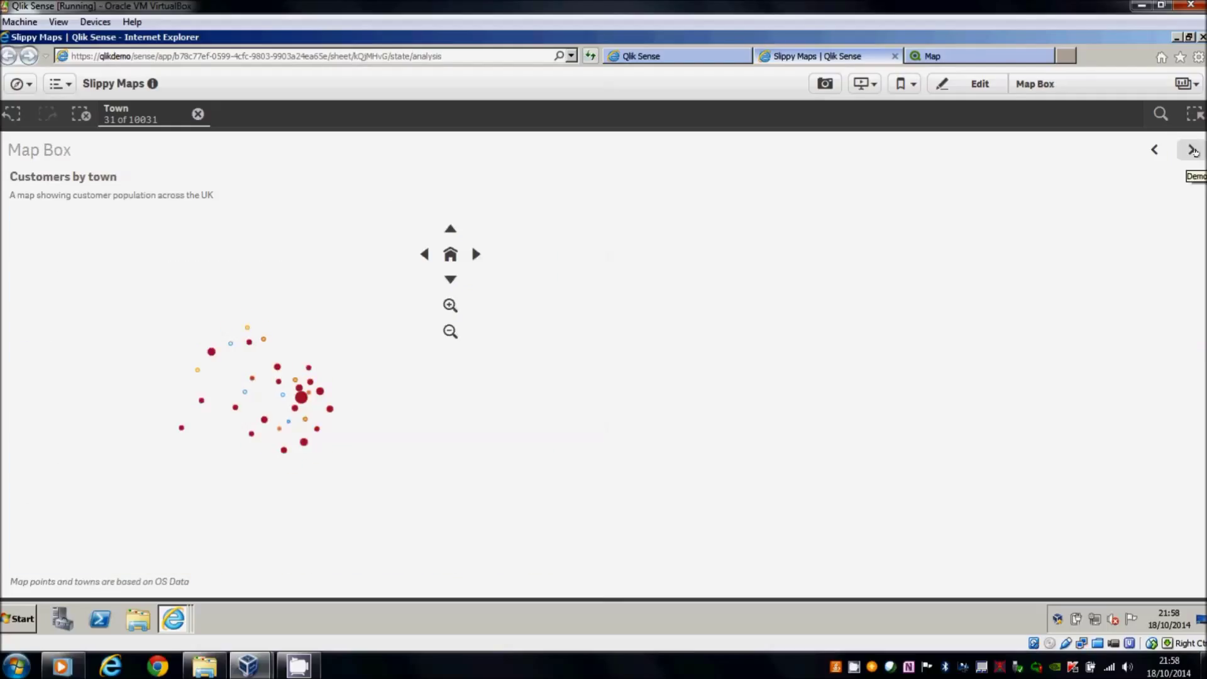
Step: Return to the Map Quest sheet, then view the Slippy map servers help page
click(1155, 151)
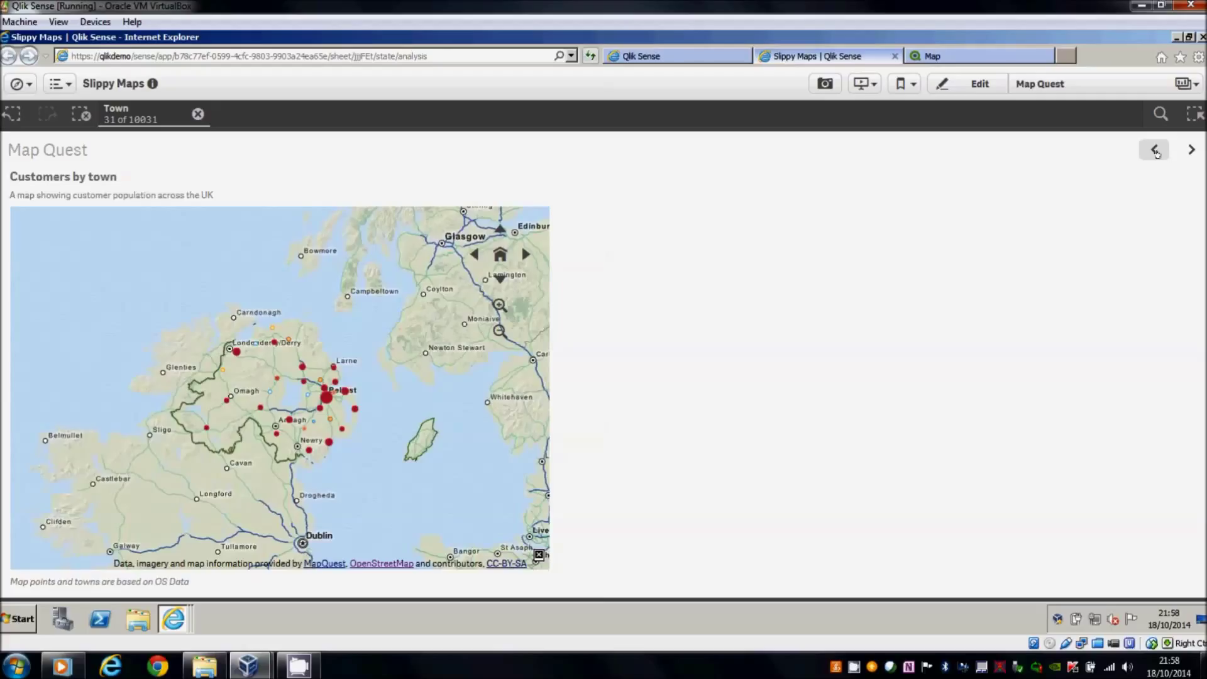
click(1013, 56)
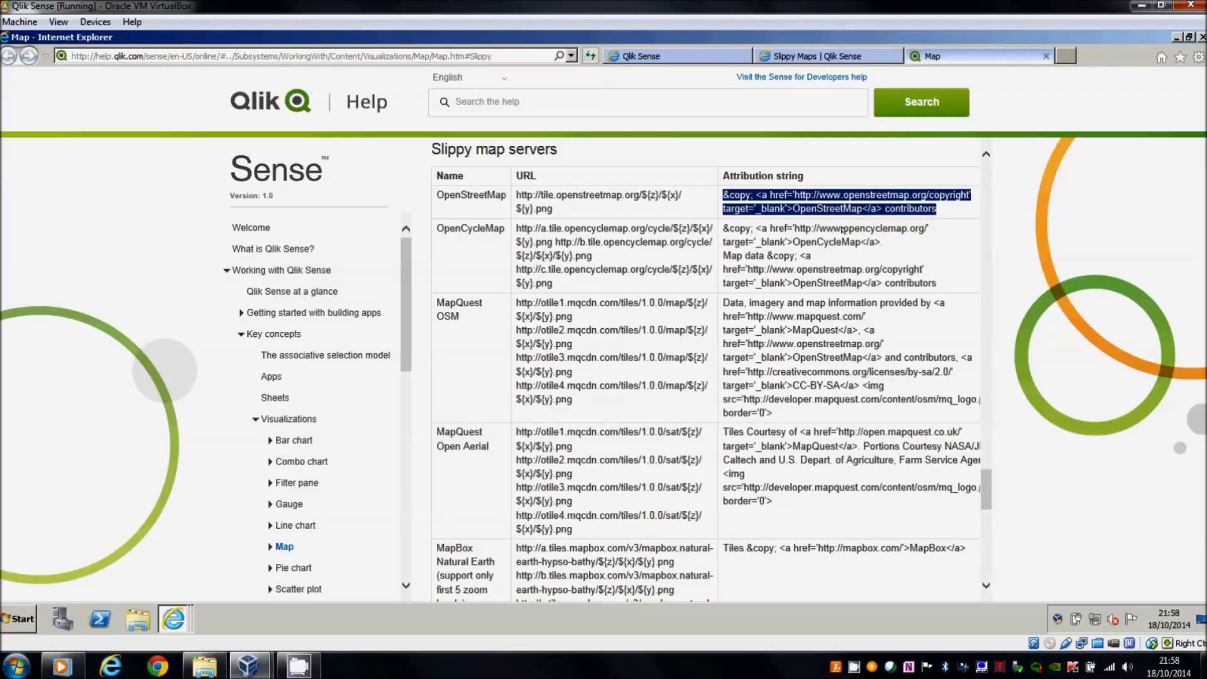
click(832, 57)
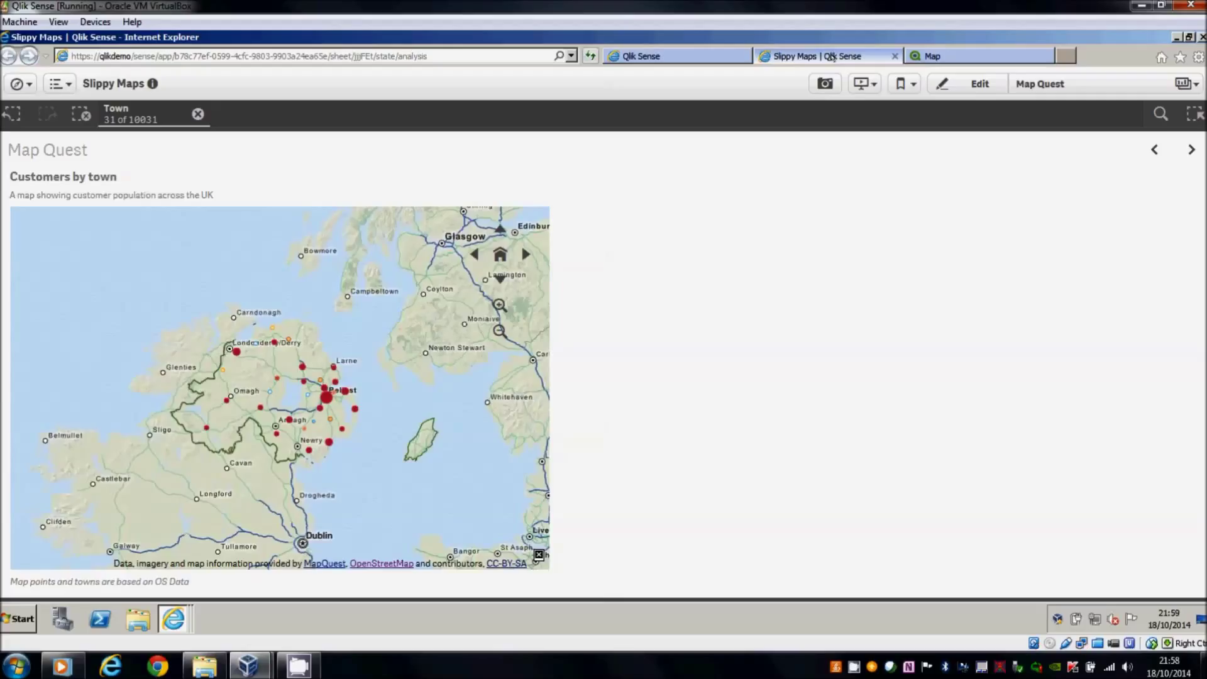